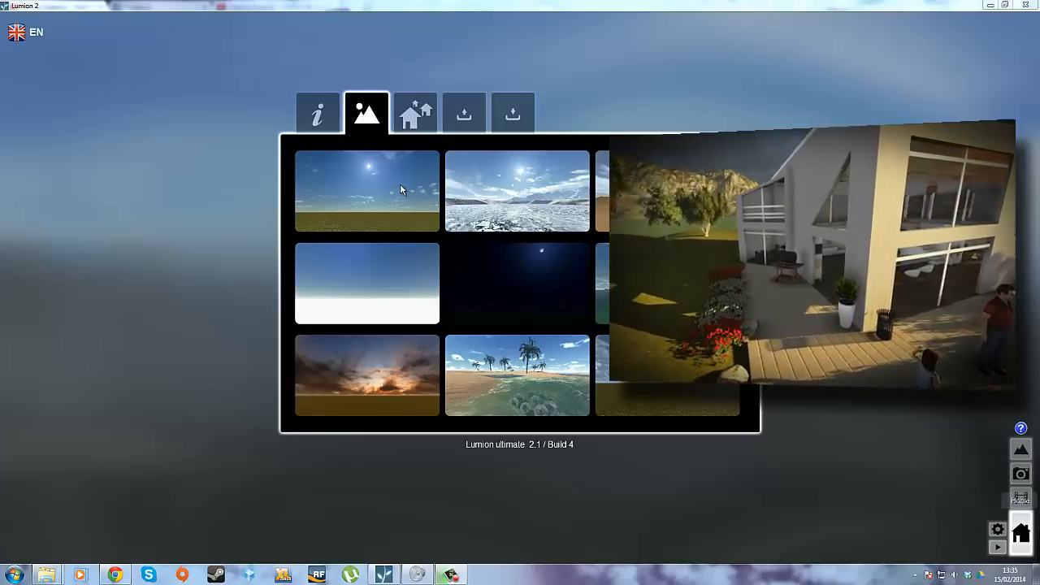
# - Load the Alpine Dwelling example scene
pyautogui.click(418, 116)
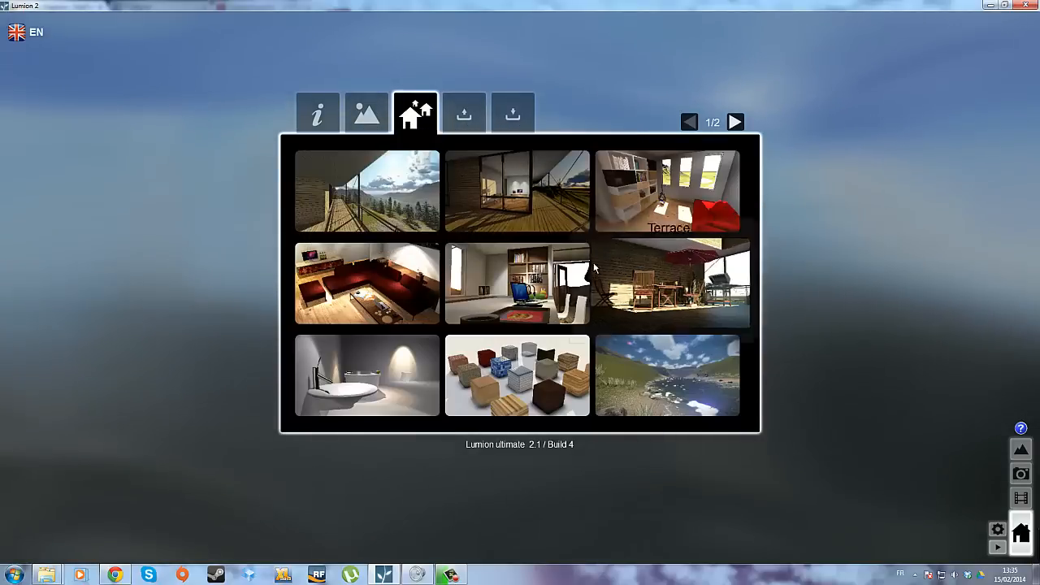
pyautogui.click(398, 202)
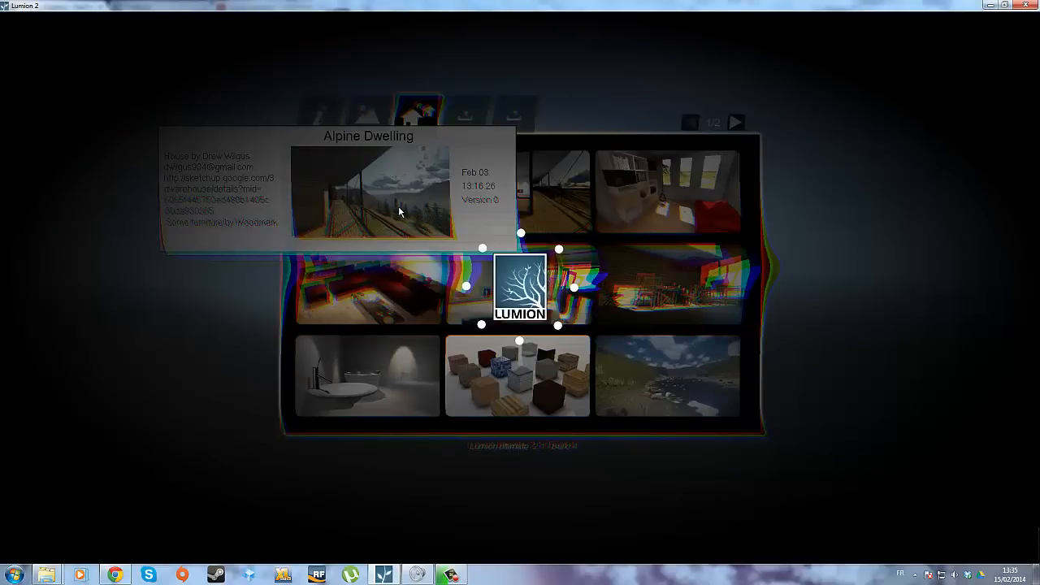
pyautogui.press('d')
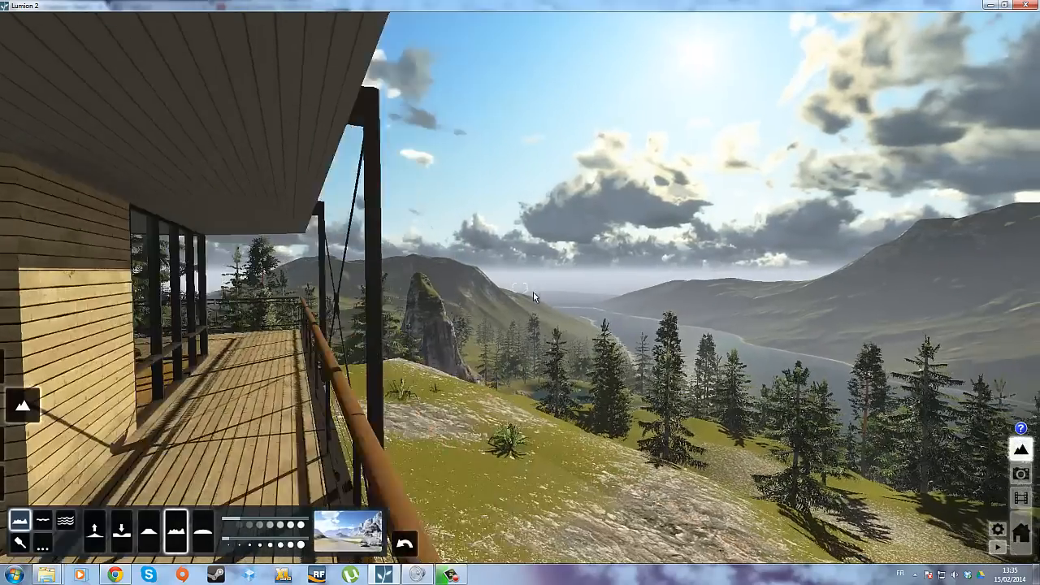
# - Examine the Alpine Dwelling from outside, viewing its front facade, planted roof and entrance ramp from different distances
pyautogui.moveTo(533, 292); pyautogui.dragTo(548, 282, button='right')
pyautogui.press('d')
pyautogui.press('s')
pyautogui.press('d')
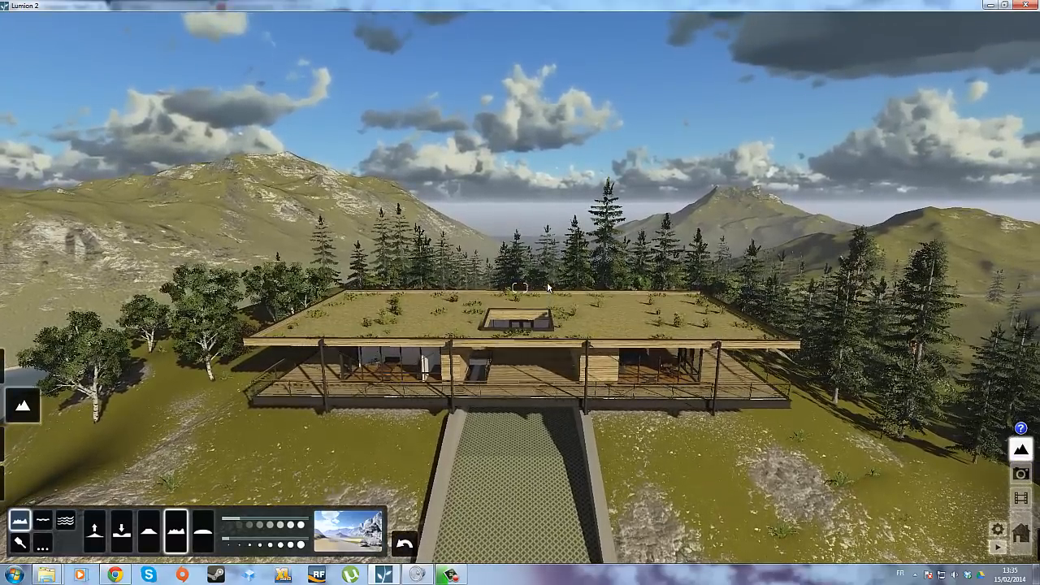
pyautogui.press('w')
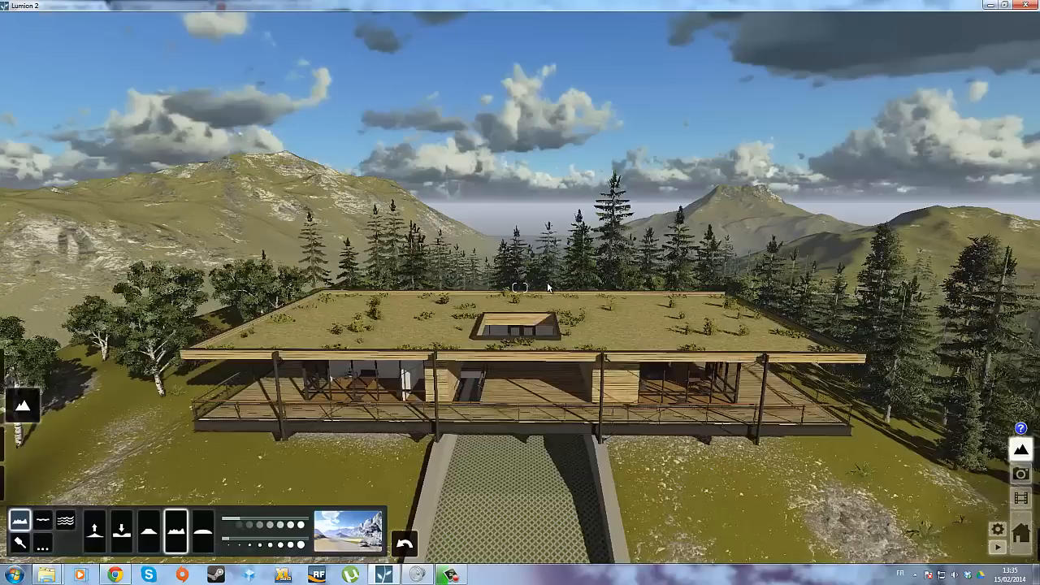
pyautogui.press('s')
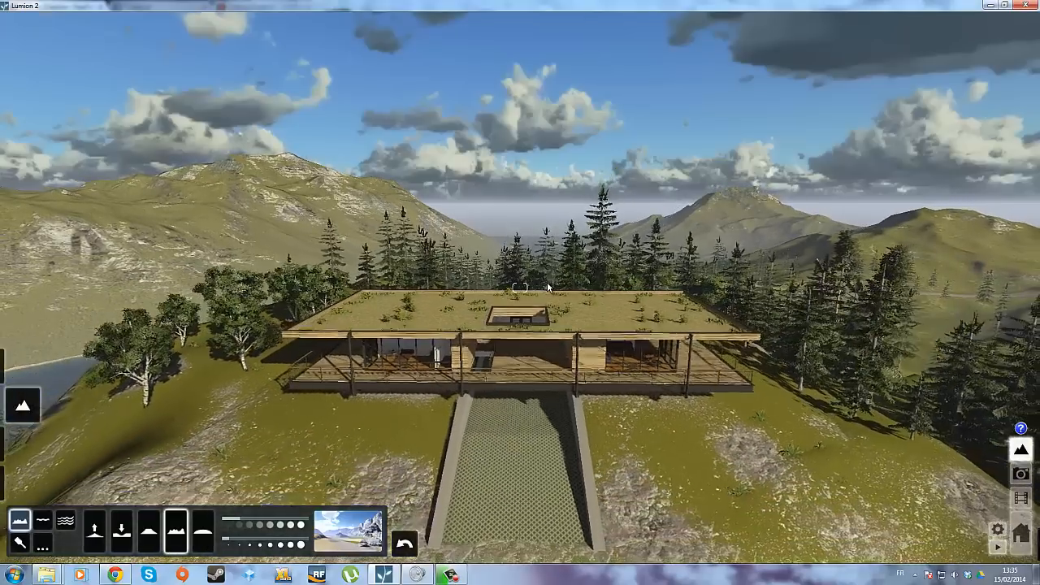
pyautogui.press('a')
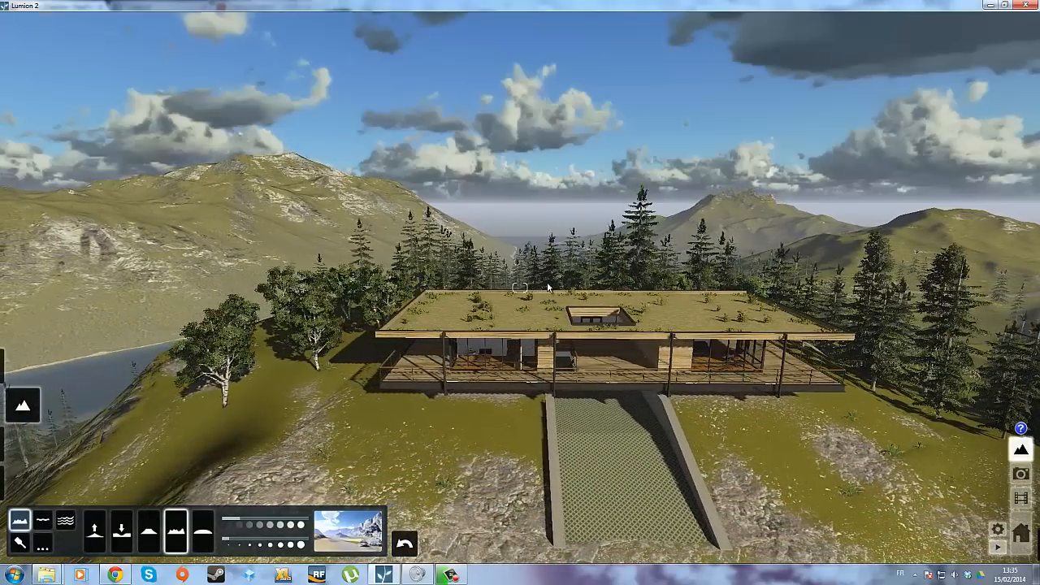
pyautogui.press('d')
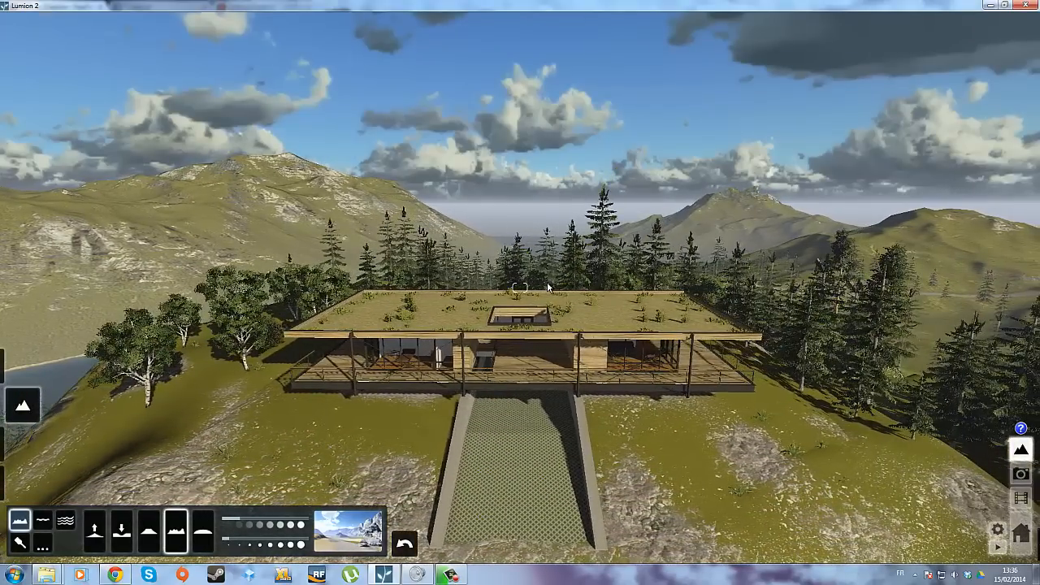
pyautogui.press('w')
pyautogui.moveTo(548, 284); pyautogui.dragTo(547, 282, button='right')
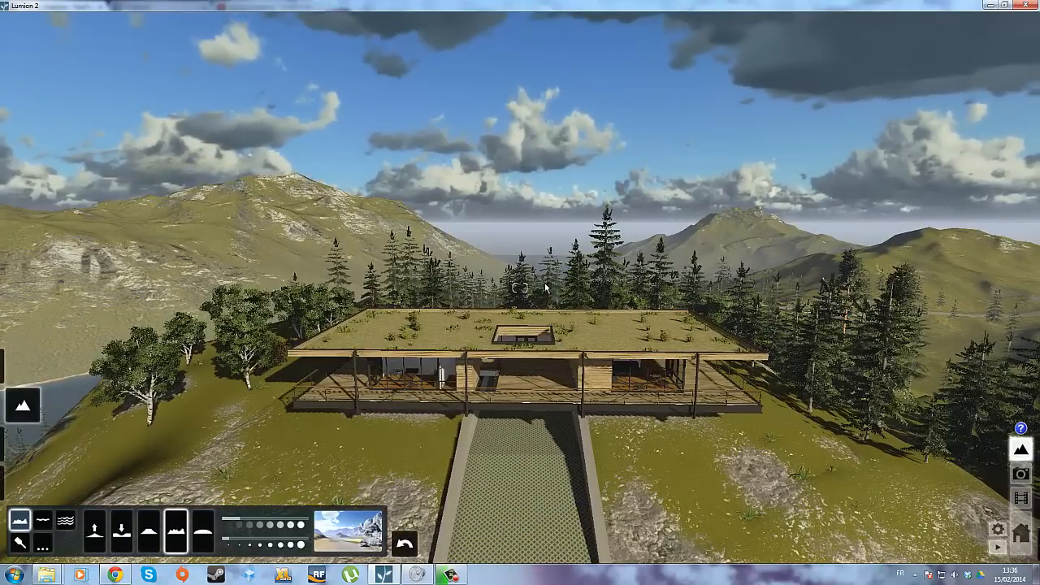
# - Survey the hilltop site and the surrounding valley, river and forest at faster camera speed, ending with an elevated view of the house
pyautogui.hotkey('shift', 'w')
pyautogui.hotkey('shift', 's')
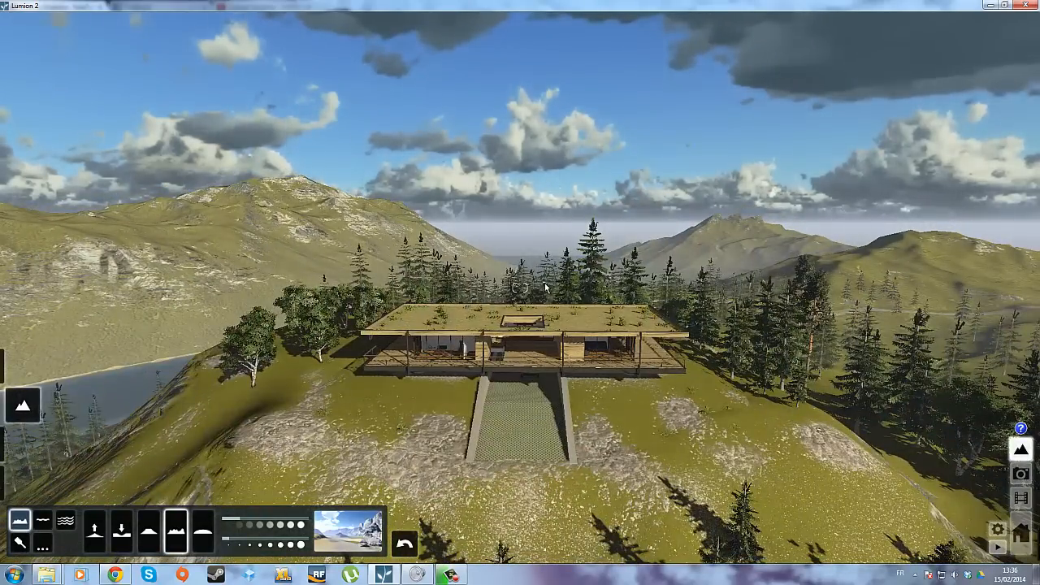
pyautogui.hotkey('shift', 'a')
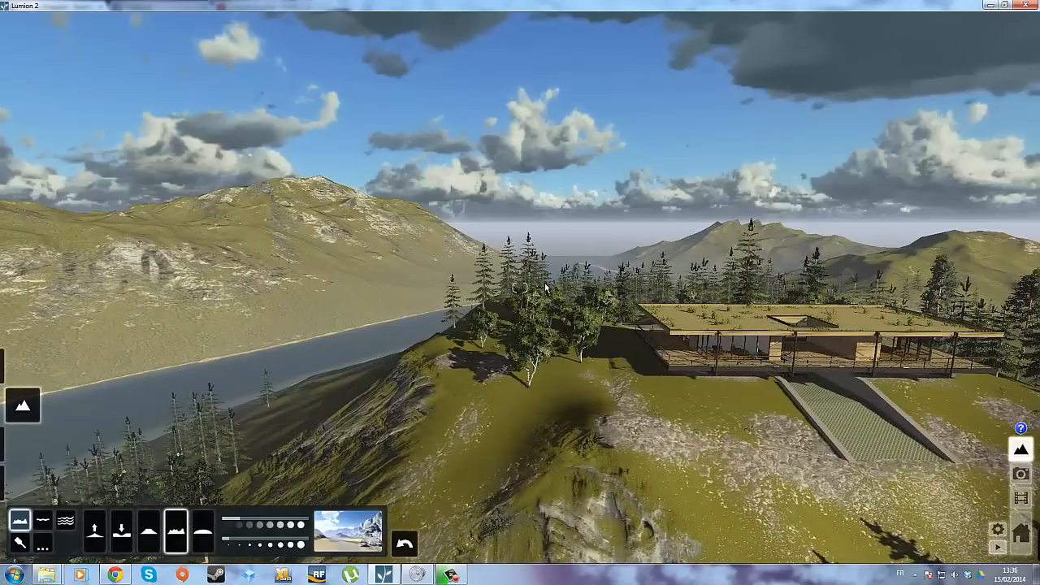
pyautogui.hotkey('shift', 'd')
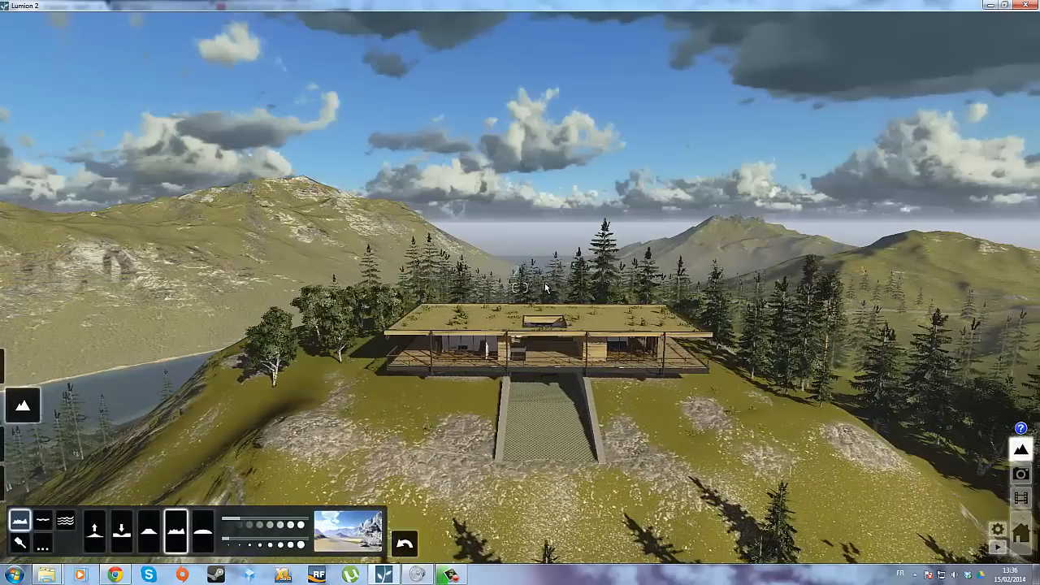
pyautogui.hotkey('shift', 'w')
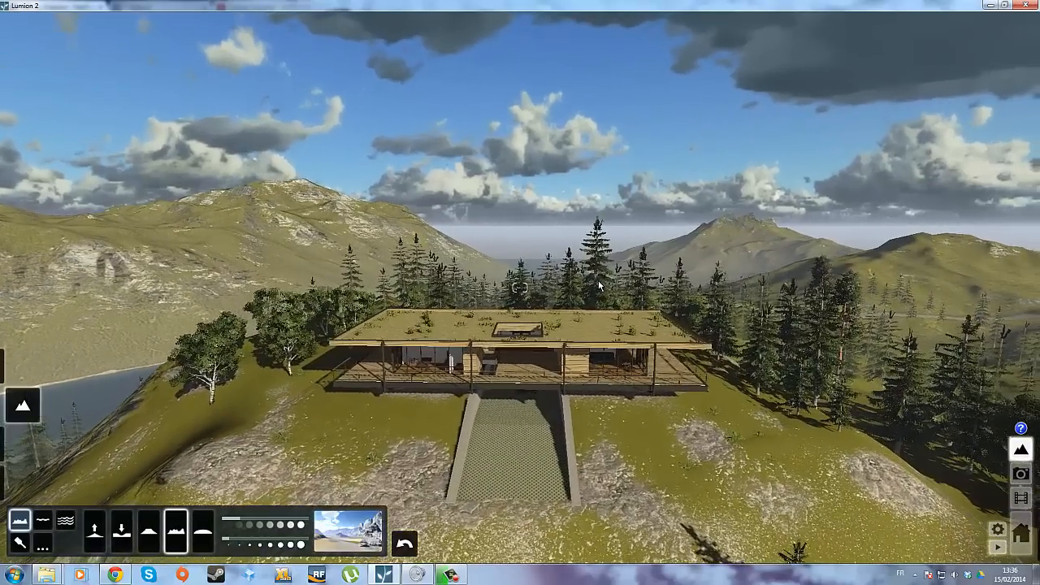
pyautogui.moveTo(598, 280); pyautogui.dragTo(643, 306, button='right')
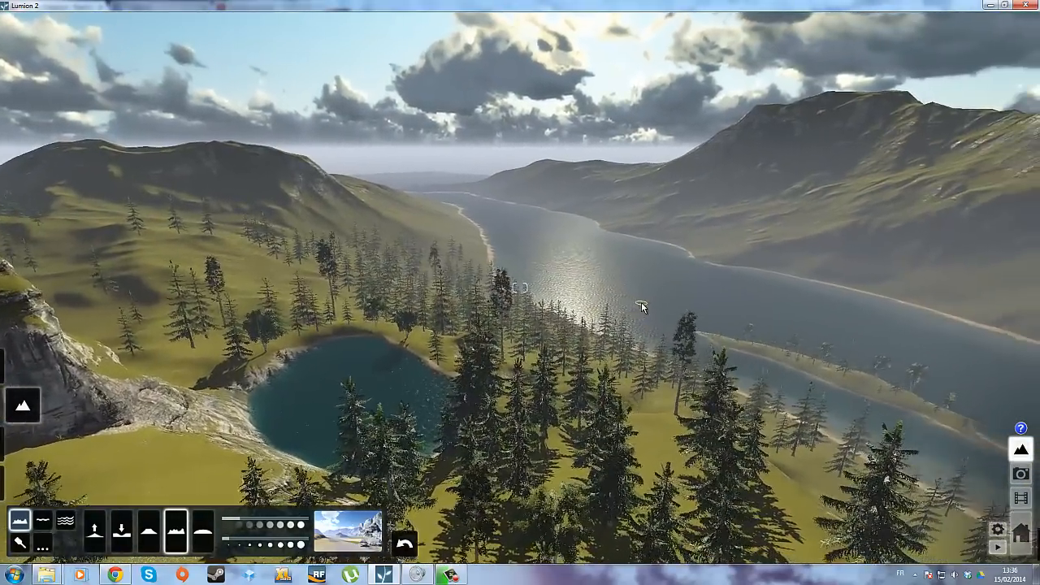
pyautogui.moveTo(642, 301)
pyautogui.mouseDown(button='right')
pyautogui.moveTo(613, 300)
pyautogui.moveTo(648, 307)
pyautogui.moveTo(614, 302)
pyautogui.moveTo(646, 306)
pyautogui.moveTo(655, 296)
pyautogui.moveTo(638, 302)
pyautogui.mouseUp(button='right')
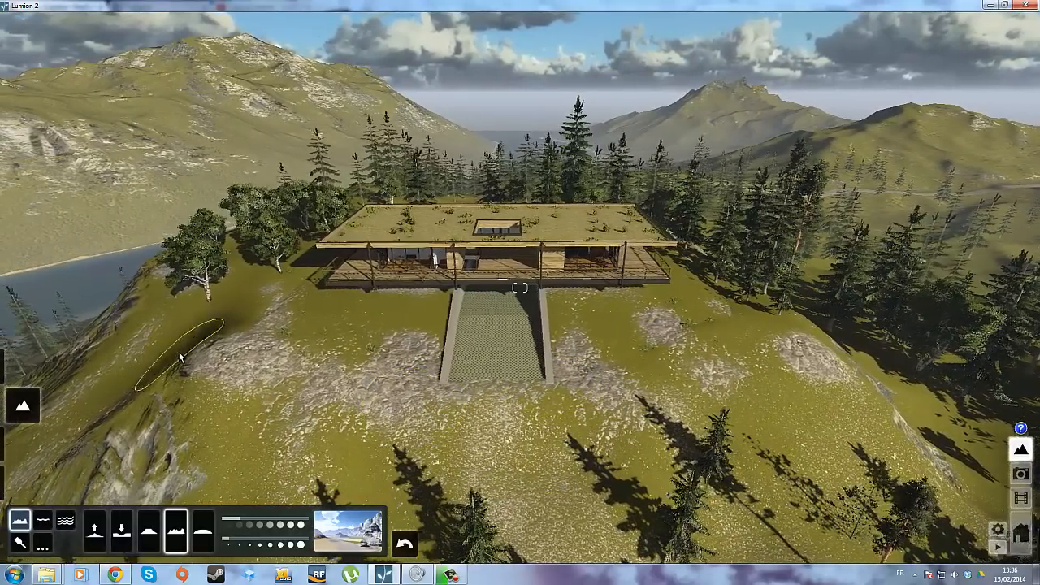
pyautogui.moveTo(179, 351); pyautogui.dragTo(4, 355, button='right')
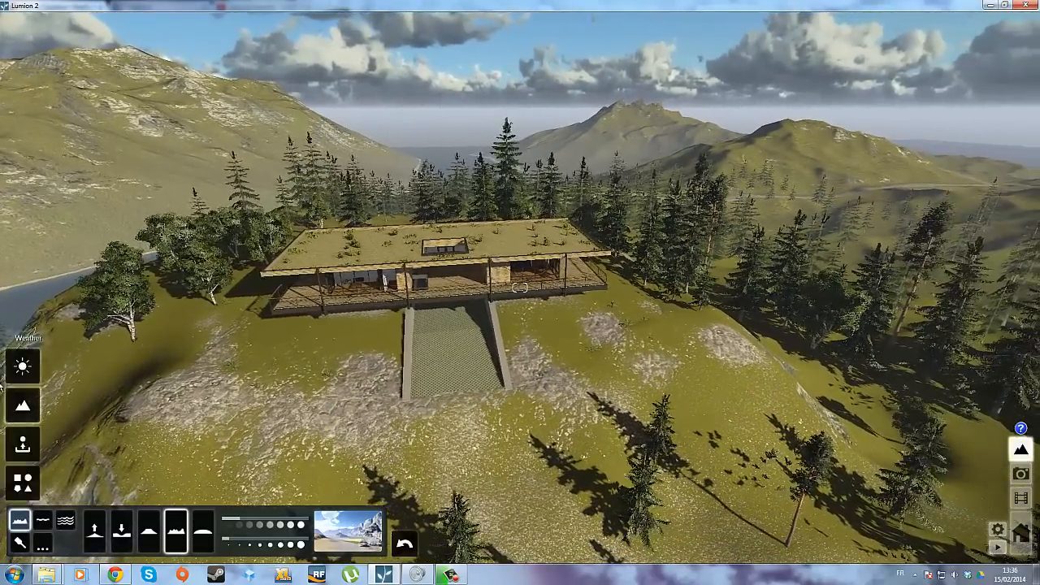
pyautogui.press('s')
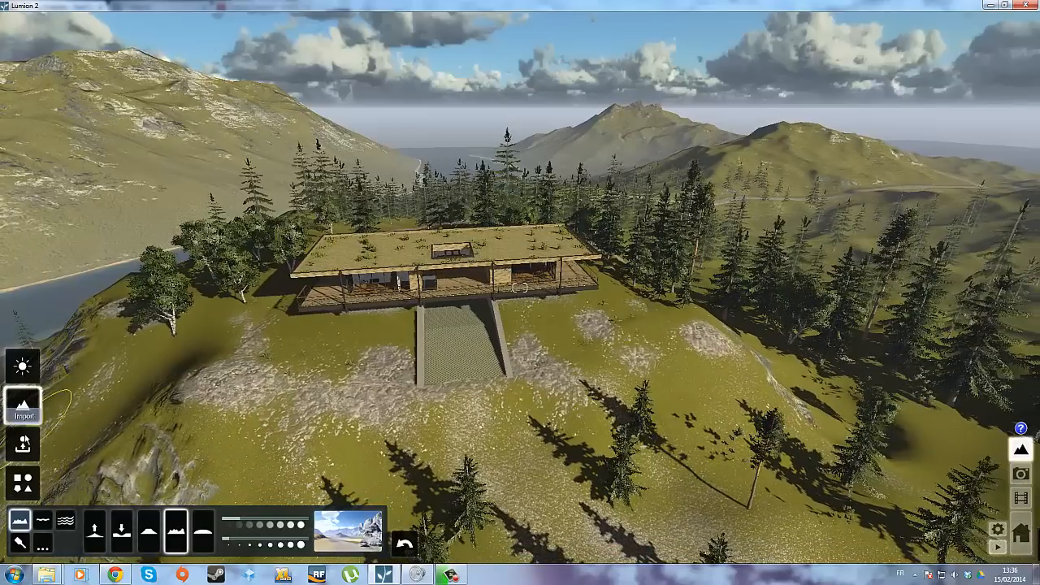
pyautogui.press('a')
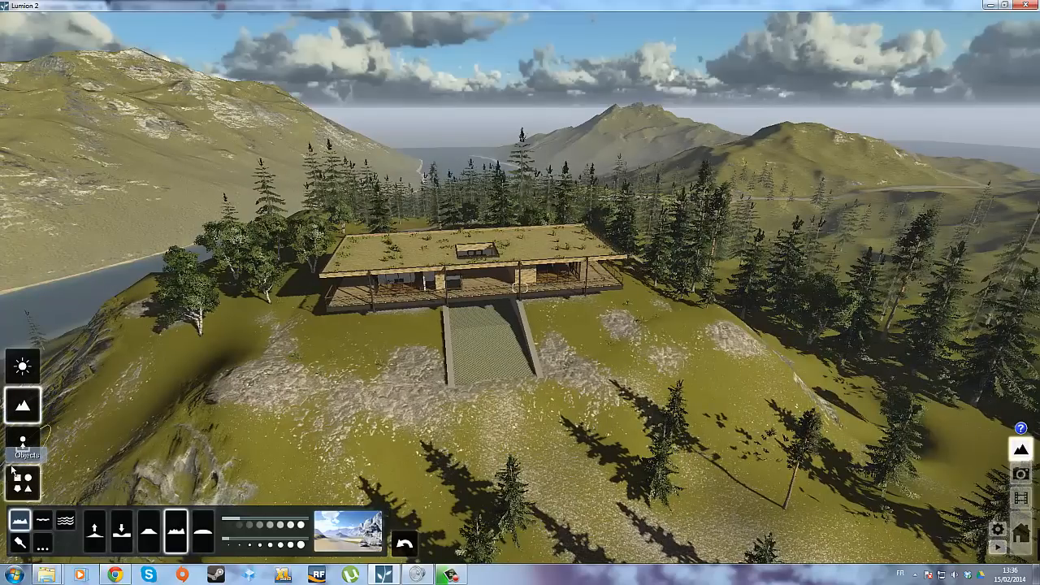
pyautogui.press('a')
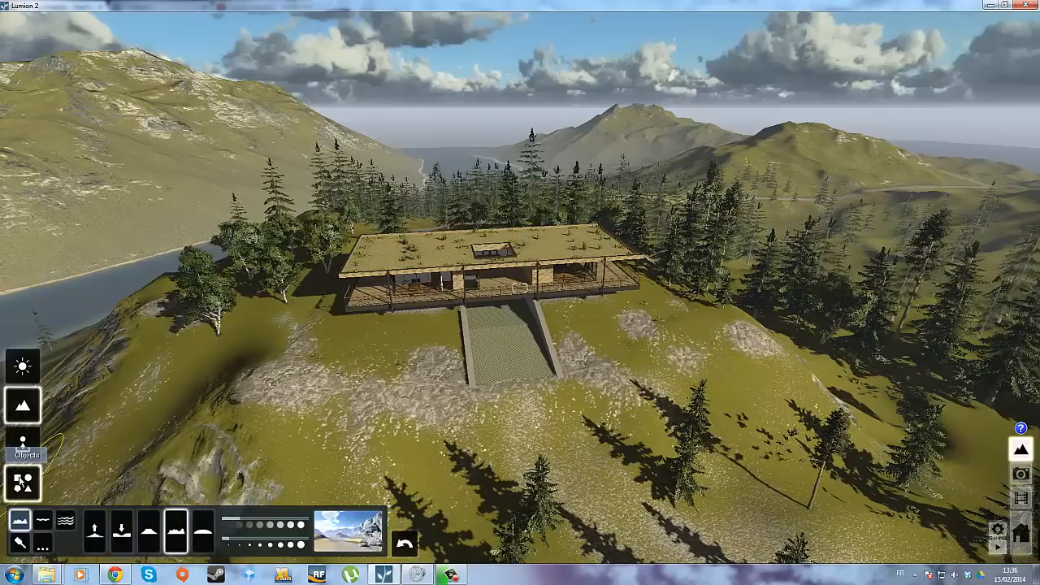
# - Switch to object placement and browse the fountain, fire, smoke and fog categories of the Effects Library without choosing an effect
pyautogui.click(25, 484)
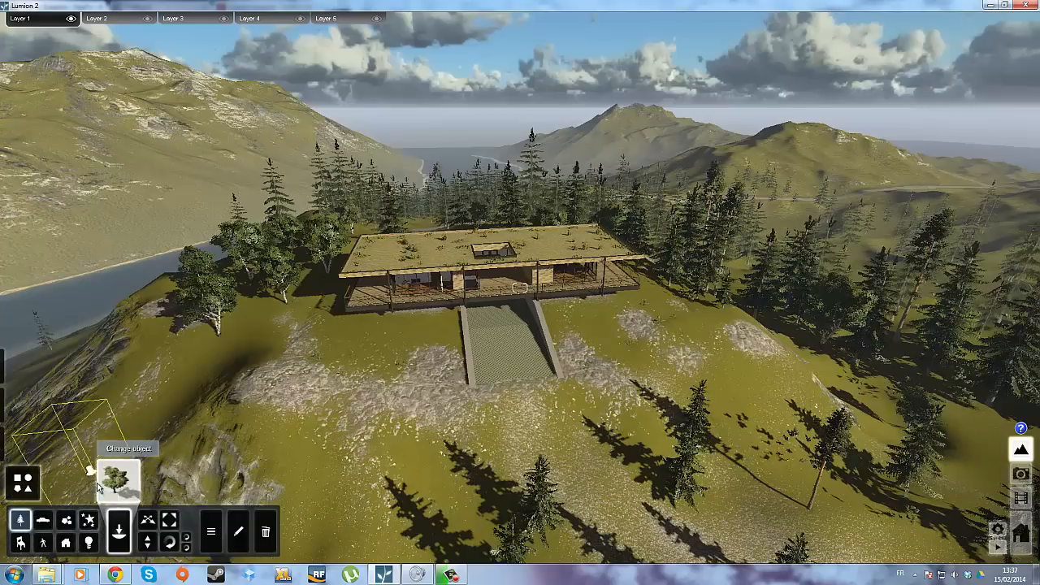
pyautogui.press('a')
pyautogui.press('a')
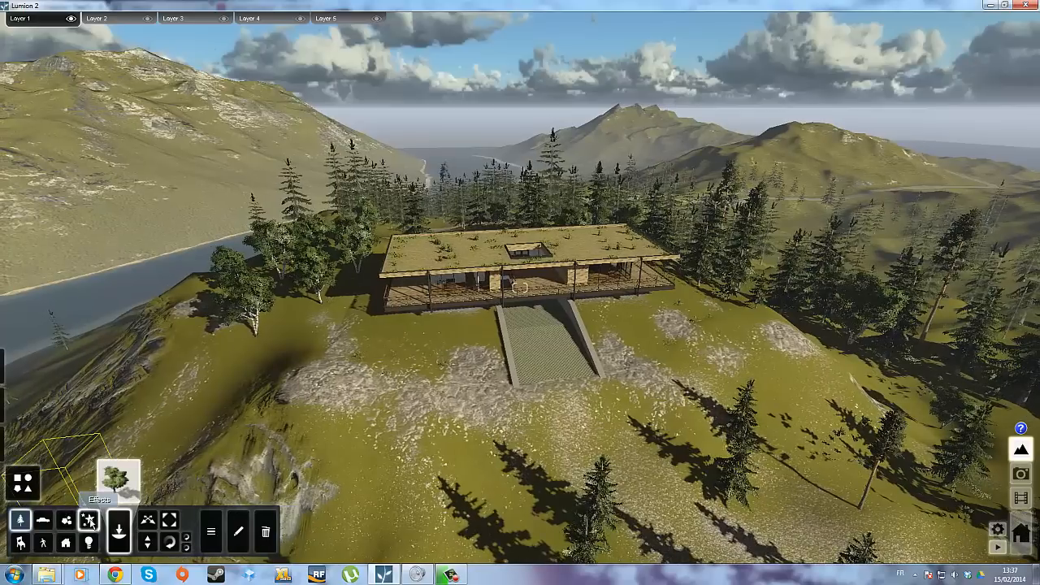
pyautogui.press('d')
pyautogui.press('d')
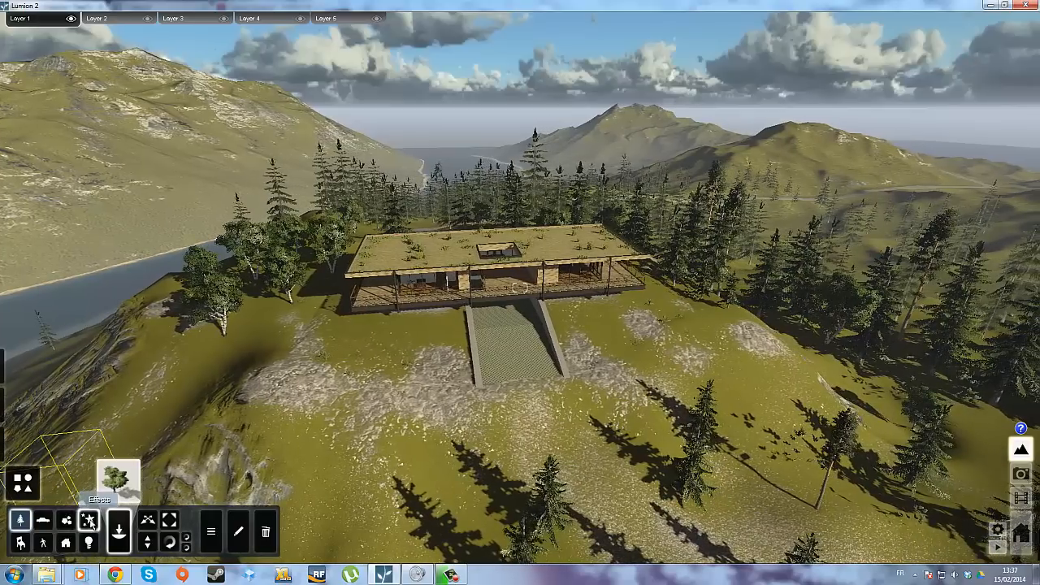
pyautogui.press('d')
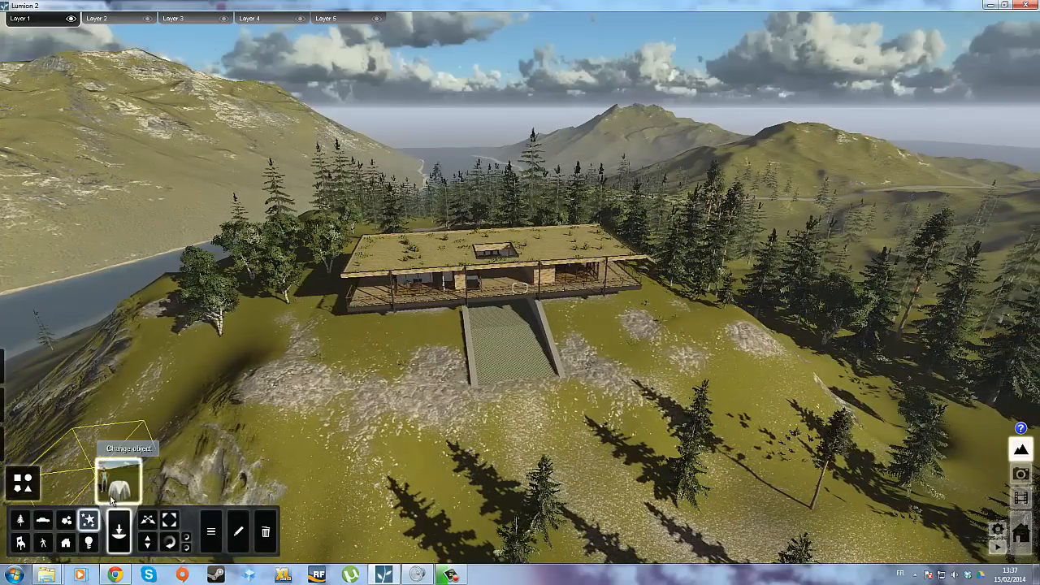
pyautogui.click(128, 483)
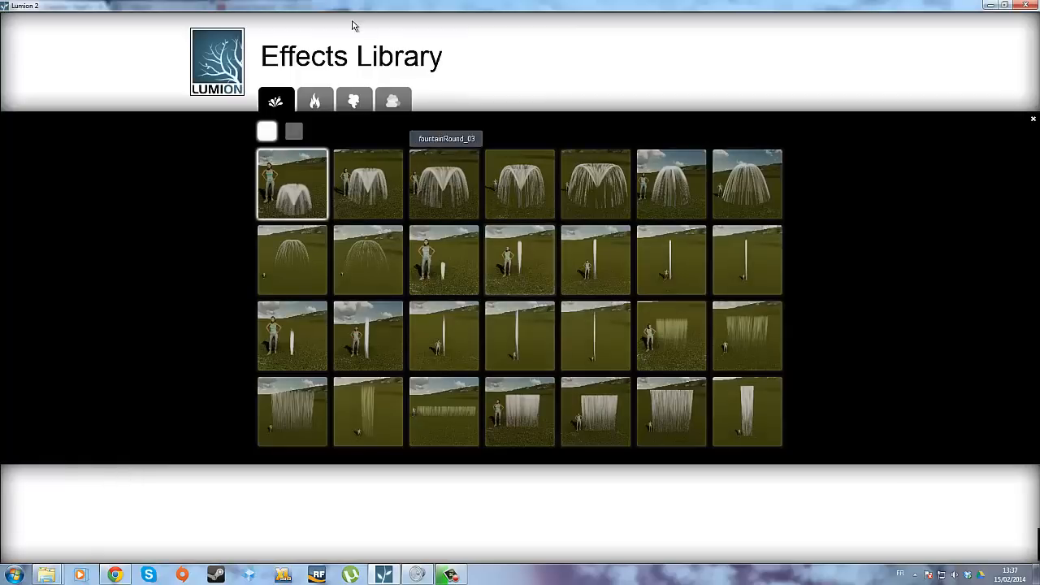
pyautogui.click(317, 104)
pyautogui.click(354, 103)
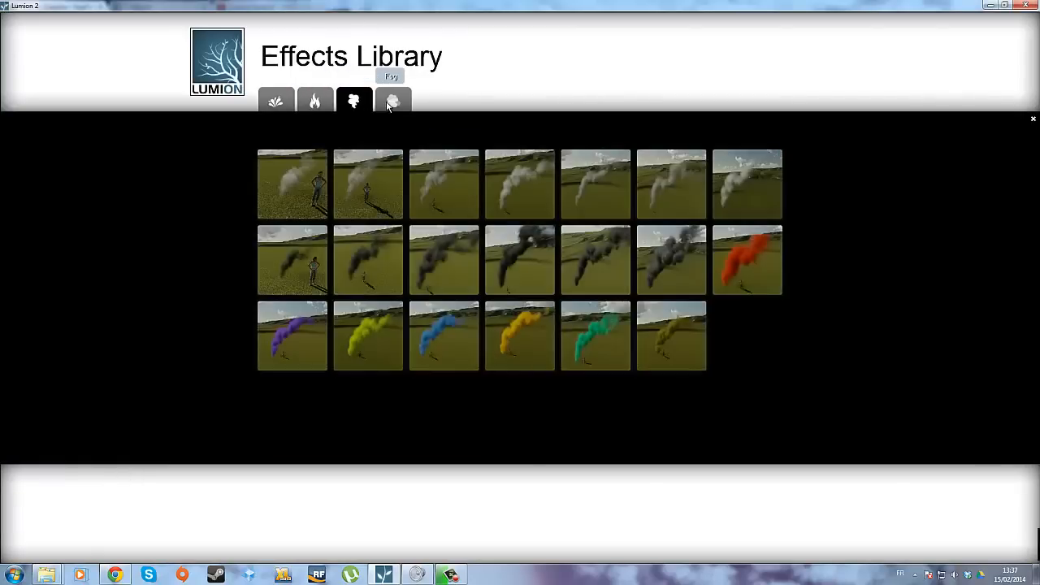
pyautogui.click(390, 102)
pyautogui.press('Escape')
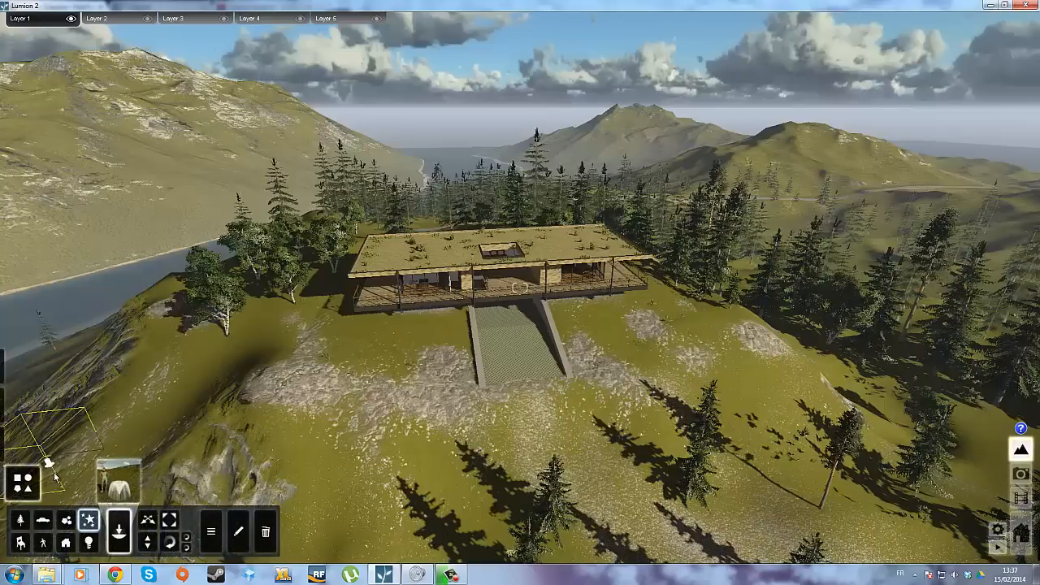
# - Place a large broad-crowned tree from the Tree Library on the rocky patch in front of the house, left of the ramp
pyautogui.click(68, 544)
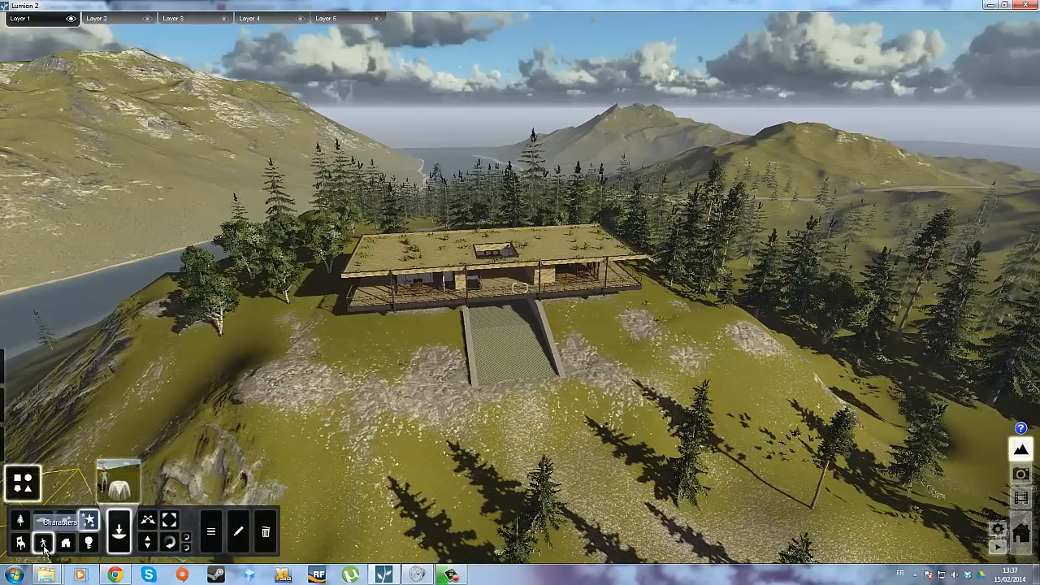
pyautogui.press('Left')
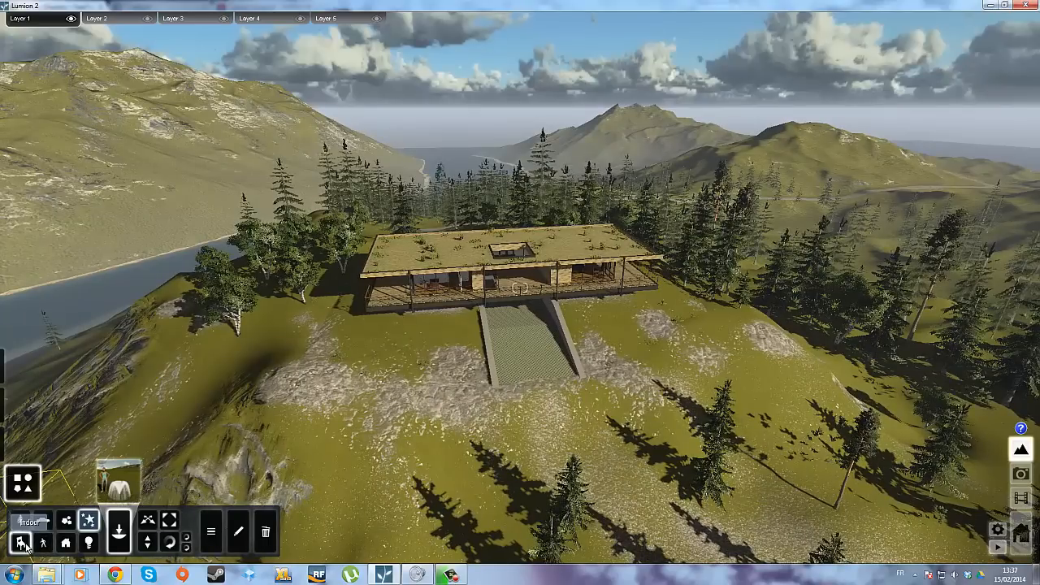
pyautogui.press('Up')
pyautogui.moveTo(365, 408); pyautogui.dragTo(341, 419, button='right')
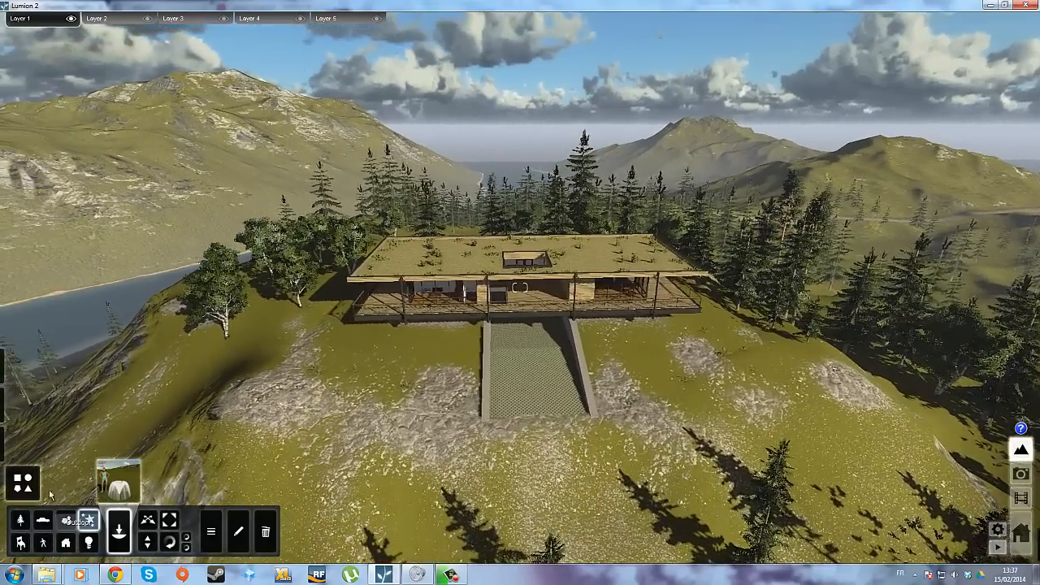
pyautogui.click(21, 520)
pyautogui.click(118, 481)
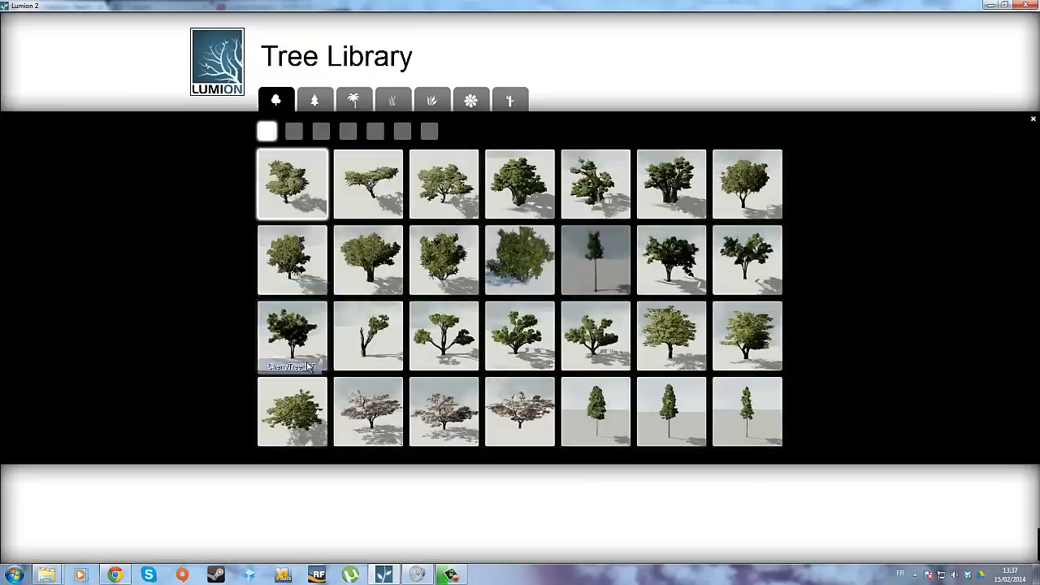
pyautogui.click(677, 246)
pyautogui.click(255, 388)
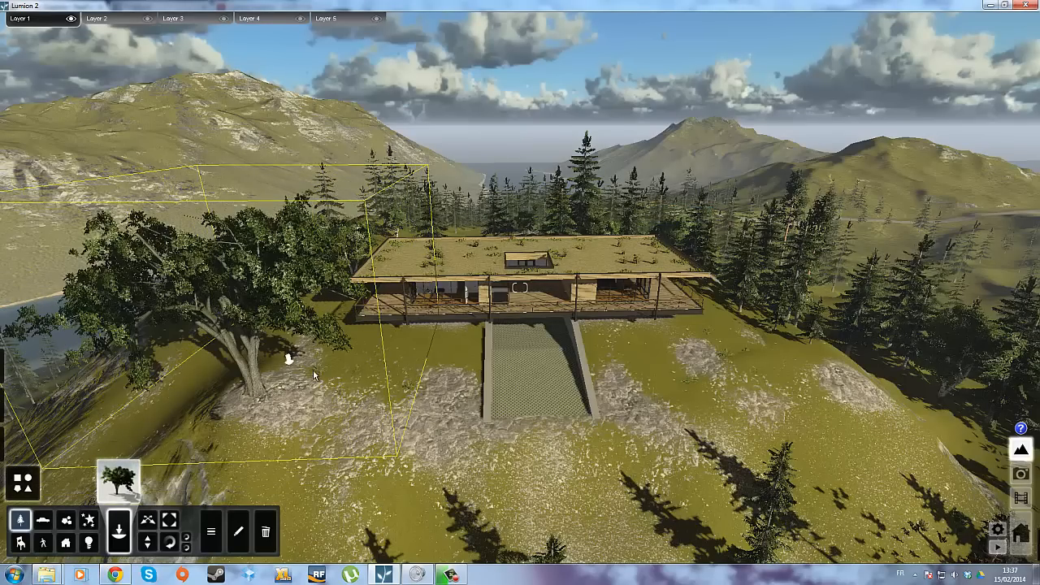
# - Choose the thin, leaning broadleaf tree from the Tree Library and place it on the slope right of the house
pyautogui.moveTo(312, 369); pyautogui.dragTo(353, 365, button='right')
pyautogui.press('Up')
pyautogui.press('Down')
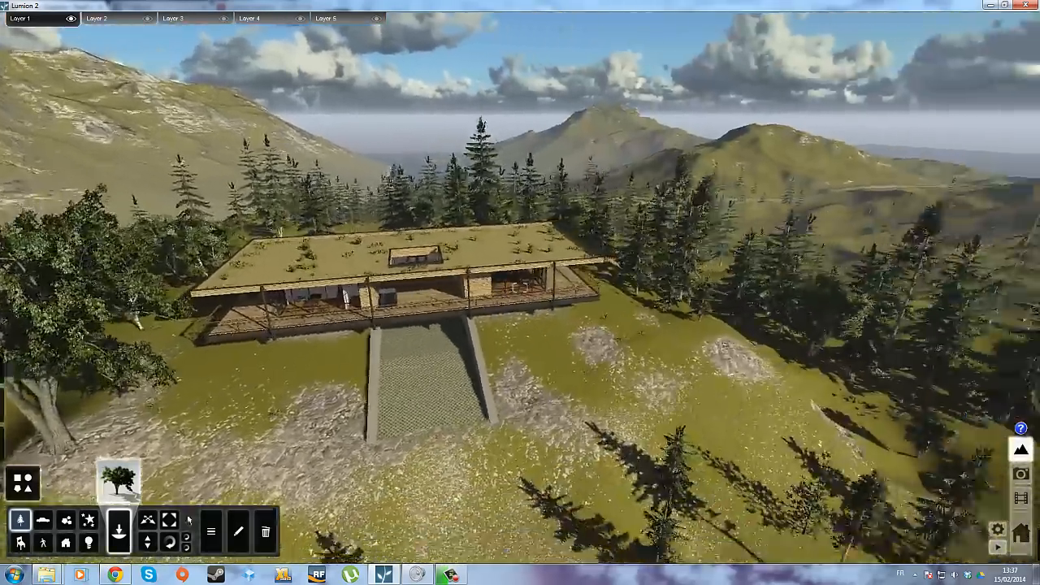
pyautogui.click(118, 479)
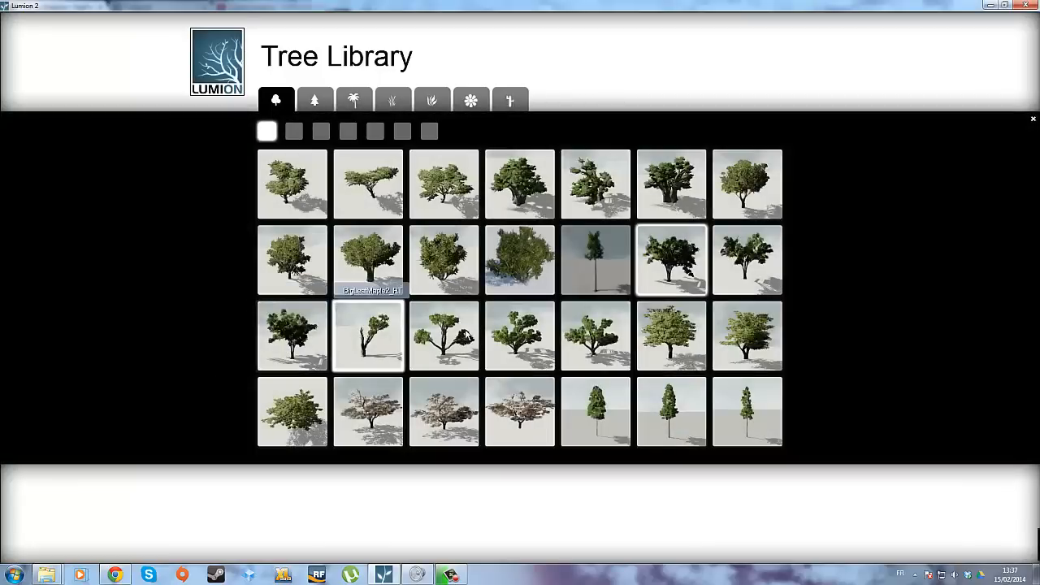
pyautogui.click(367, 334)
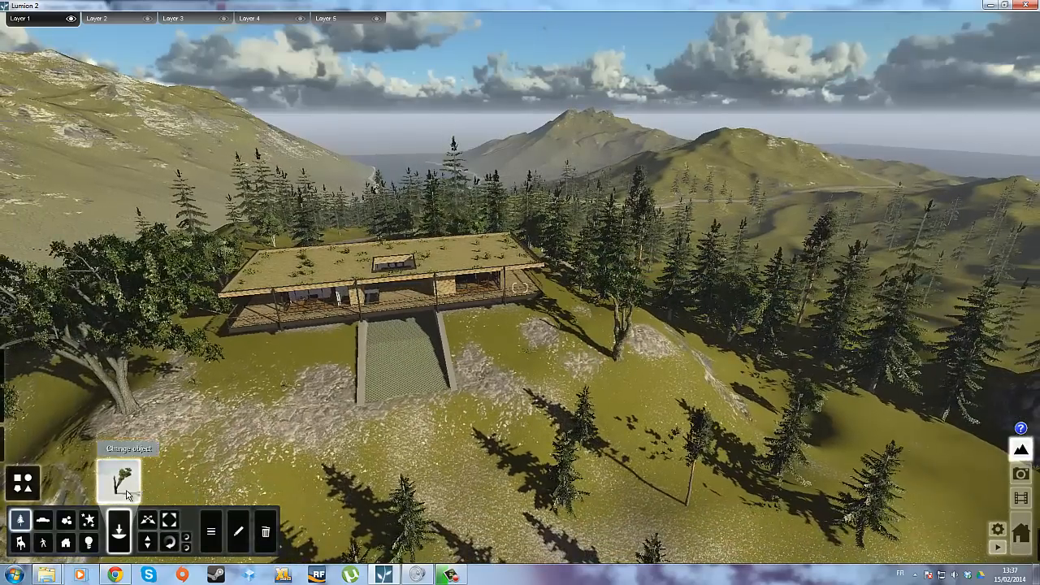
# - Choose the slim, pale-trunked tree from the Tree Library and place one on each side of the ramp
pyautogui.click(127, 492)
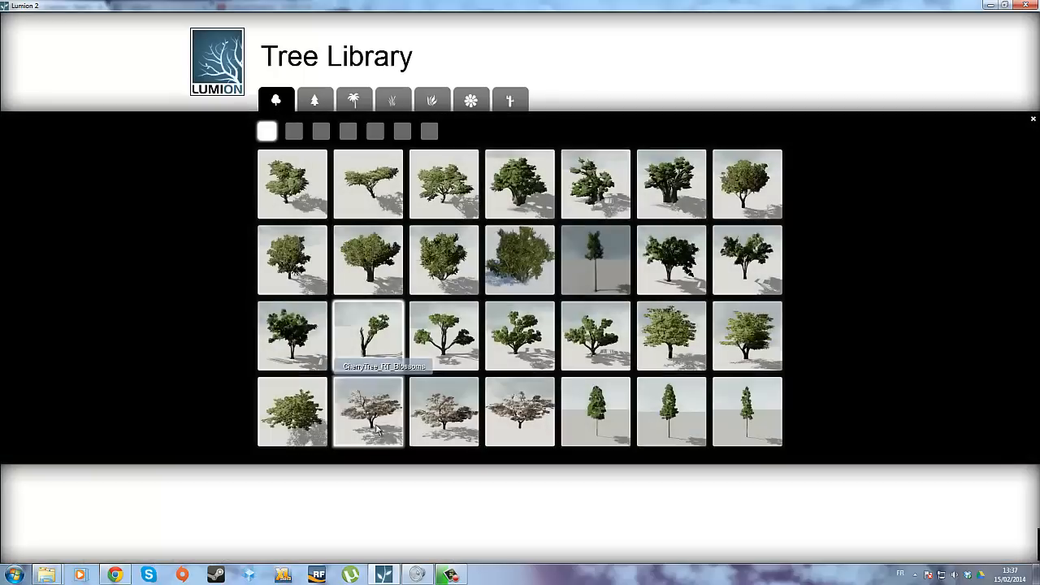
pyautogui.click(603, 424)
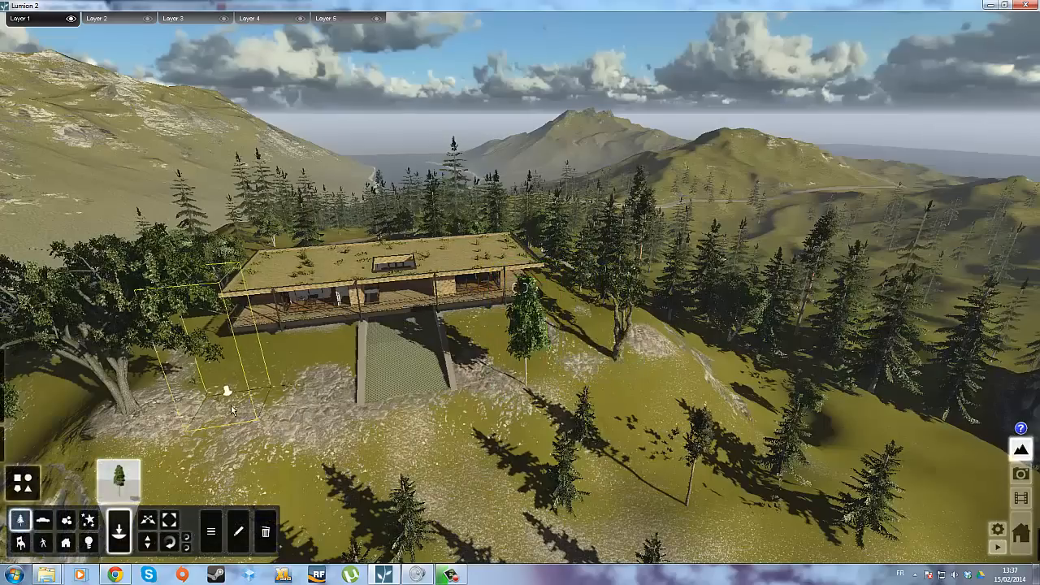
pyautogui.click(228, 393)
# - Enlarge the slim tree left of the ramp with the Size object tool until it towers above the house roof
pyautogui.moveTo(228, 393); pyautogui.dragTo(347, 426, button='right')
pyautogui.press('w')
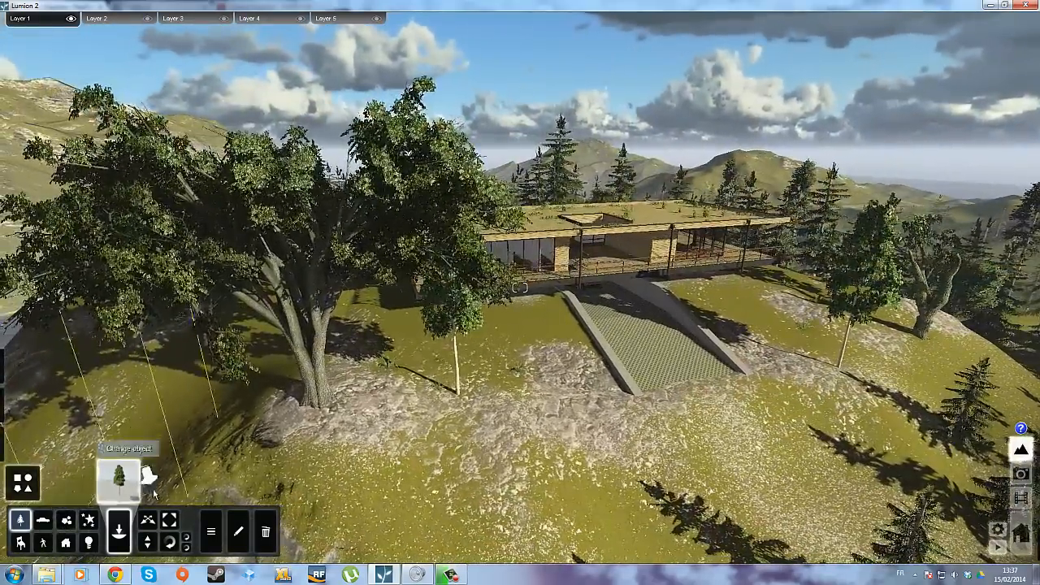
pyautogui.click(170, 522)
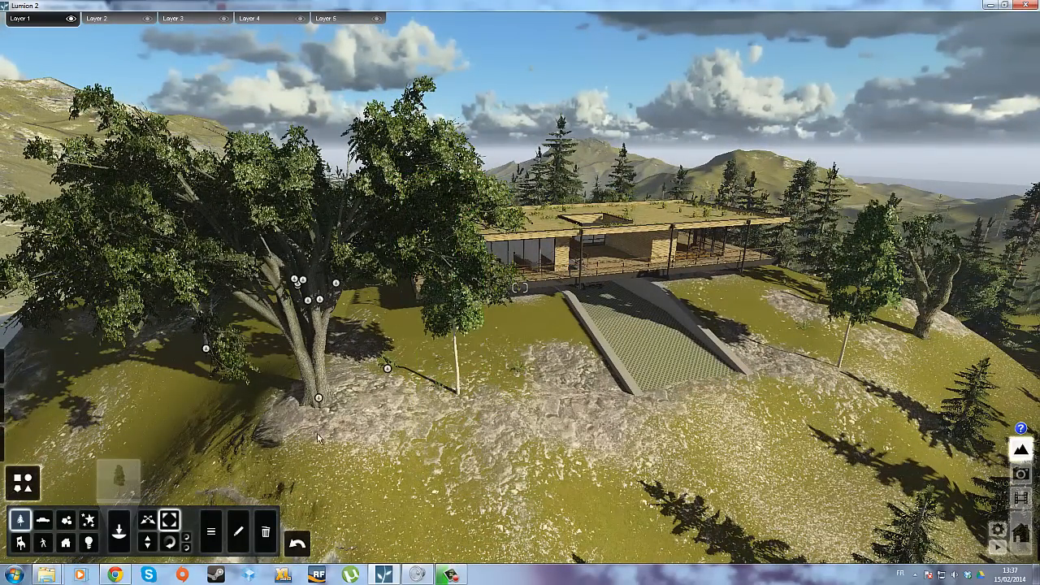
pyautogui.moveTo(318, 438); pyautogui.dragTo(325, 395, button='right')
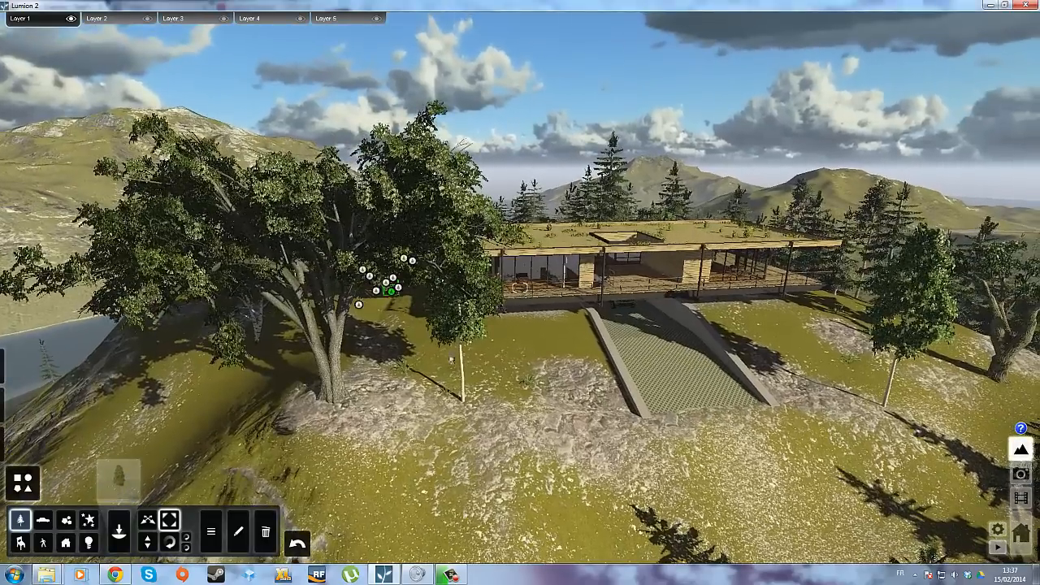
pyautogui.press('a')
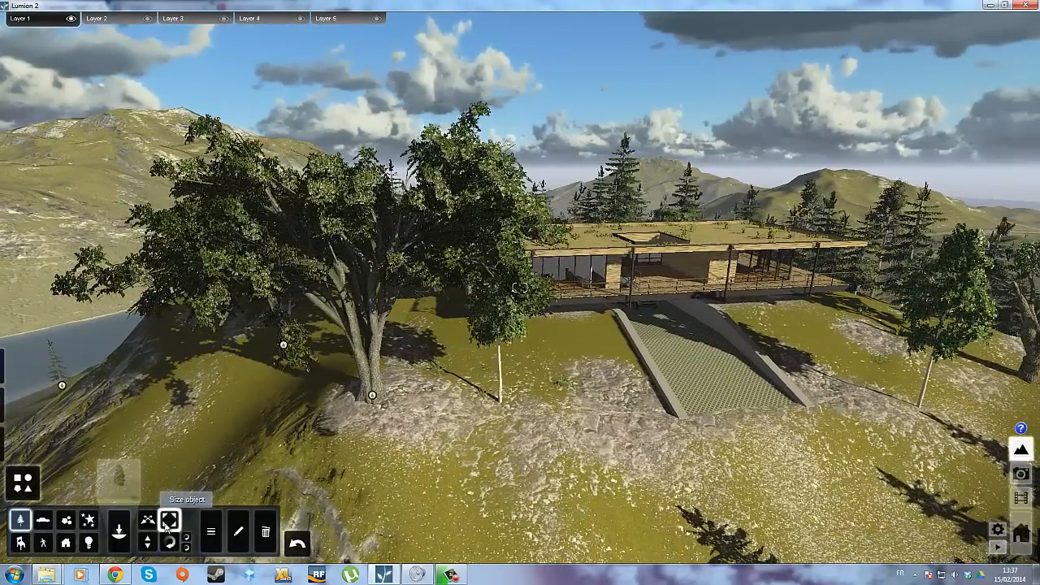
pyautogui.press('d')
pyautogui.press('a')
pyautogui.press('a')
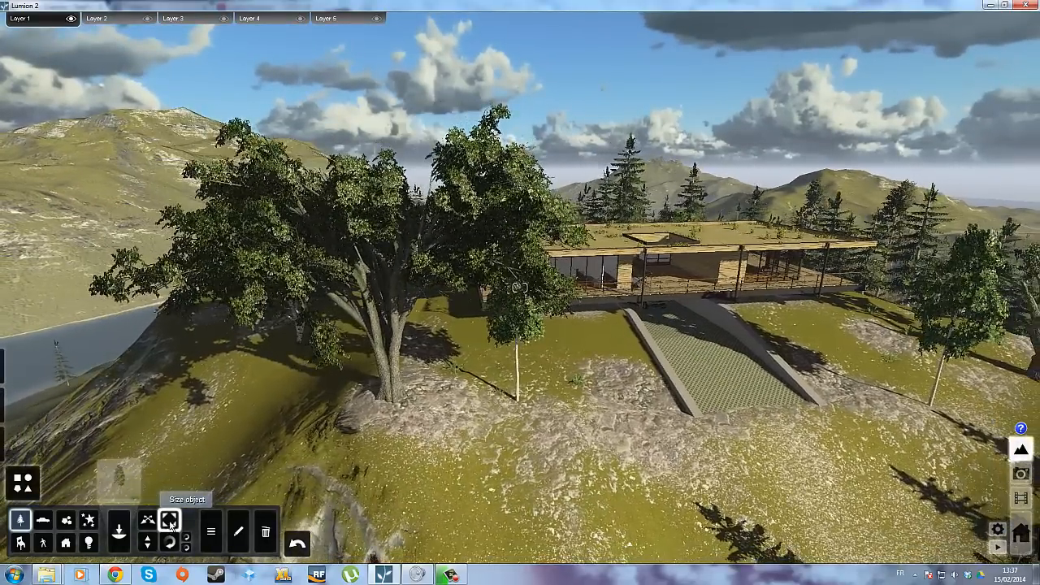
pyautogui.press('d')
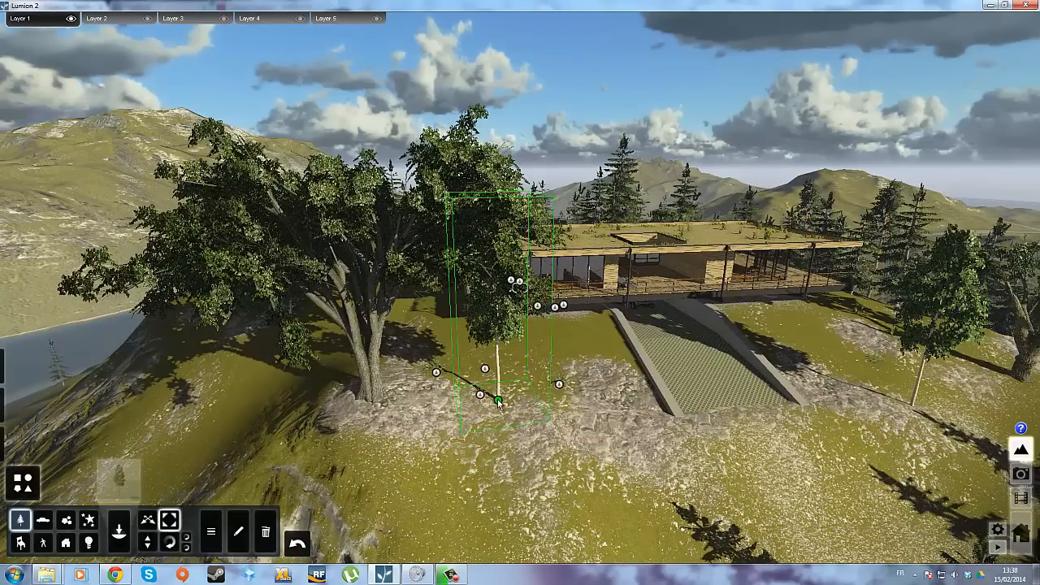
pyautogui.moveTo(498, 402); pyautogui.dragTo(590, 329)
# - Switch the active object category to Transport, check which scene objects can be edited, and return to the tree category
pyautogui.press('a')
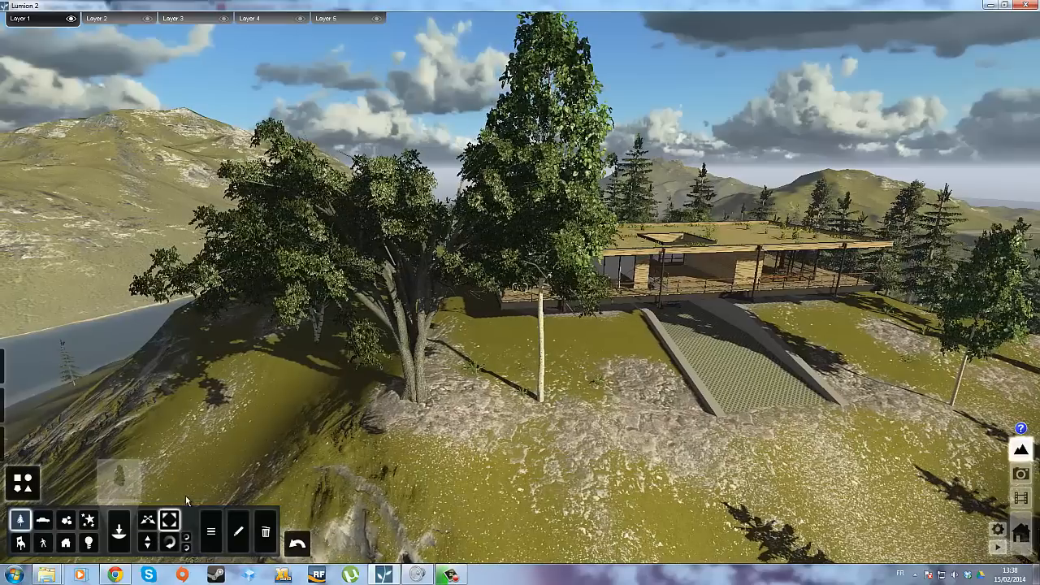
pyautogui.press('d')
pyautogui.press('d')
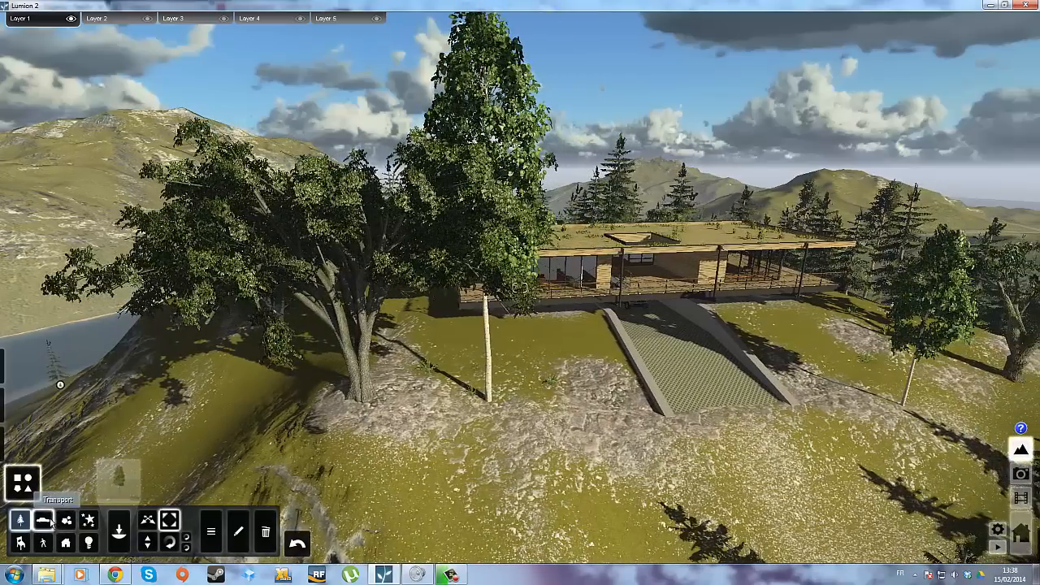
pyautogui.press('a')
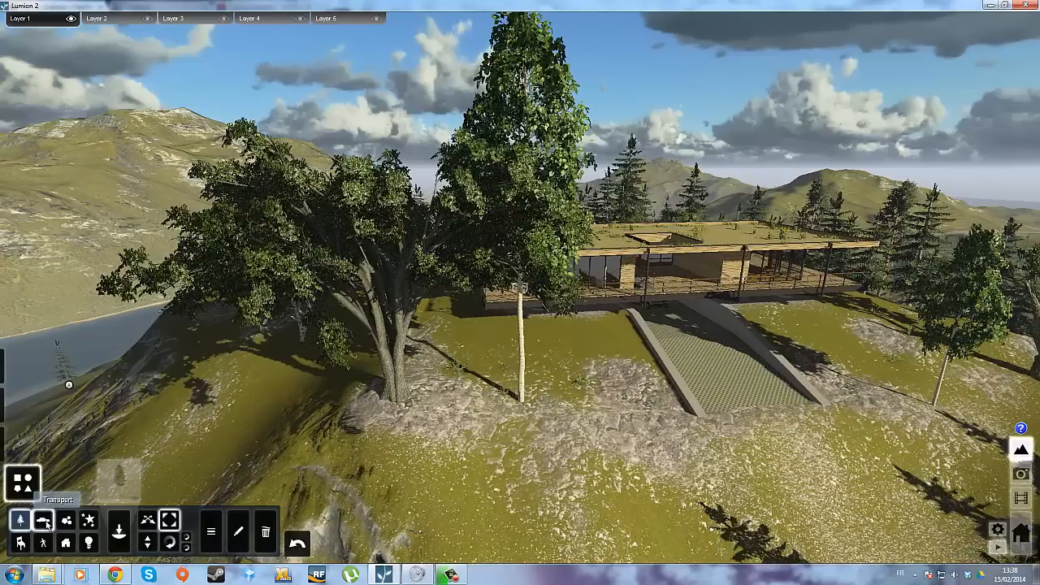
pyautogui.click(45, 522)
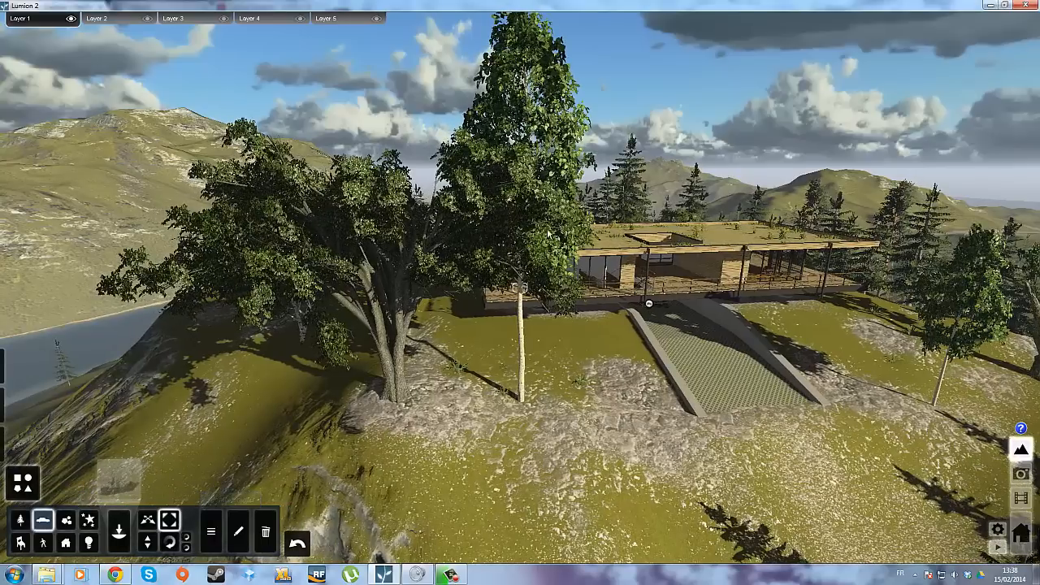
pyautogui.press('d')
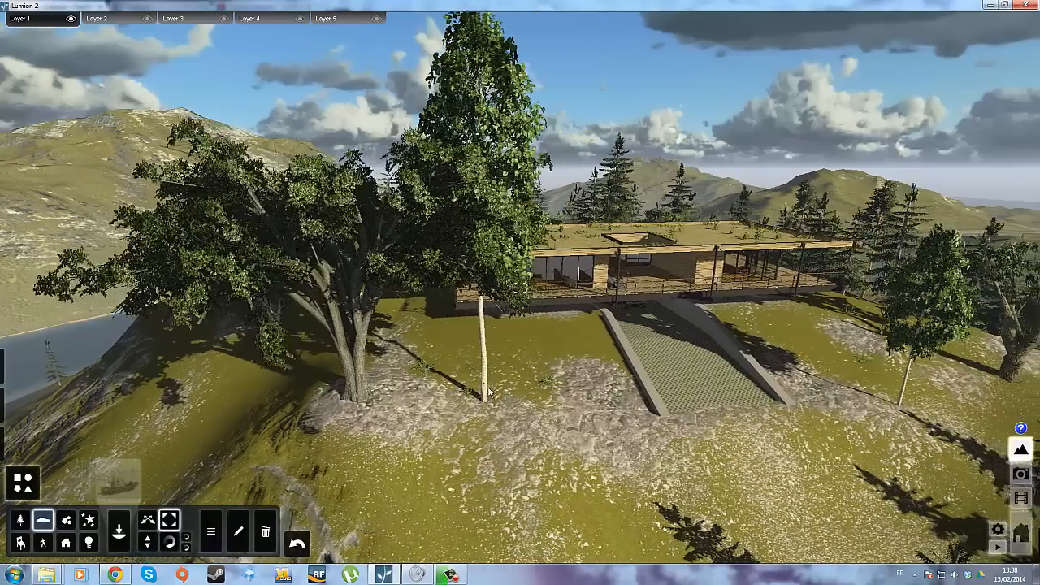
pyautogui.press('a')
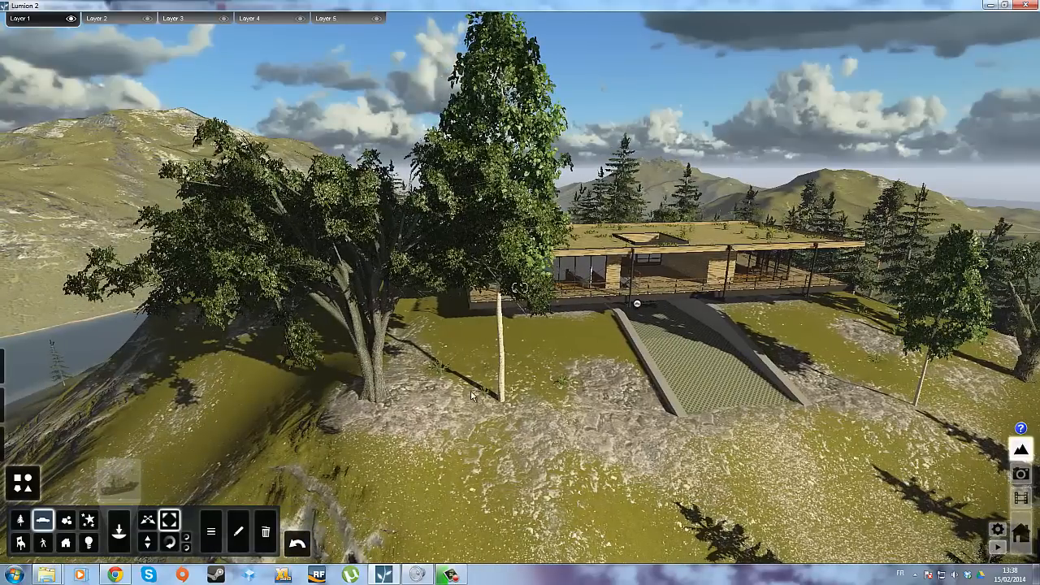
pyautogui.press('d')
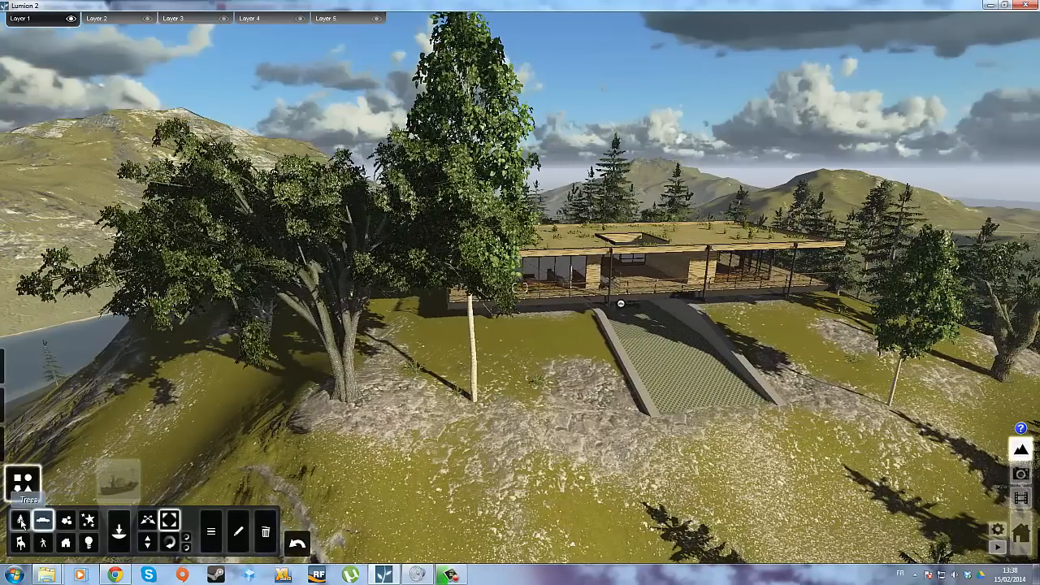
# - Move the enlarged slim tree slightly closer to the ramp across the rocky ground
pyautogui.moveTo(509, 306)
pyautogui.mouseDown(button='right')
pyautogui.moveTo(534, 300)
pyautogui.moveTo(512, 308)
pyautogui.mouseUp(button='right')
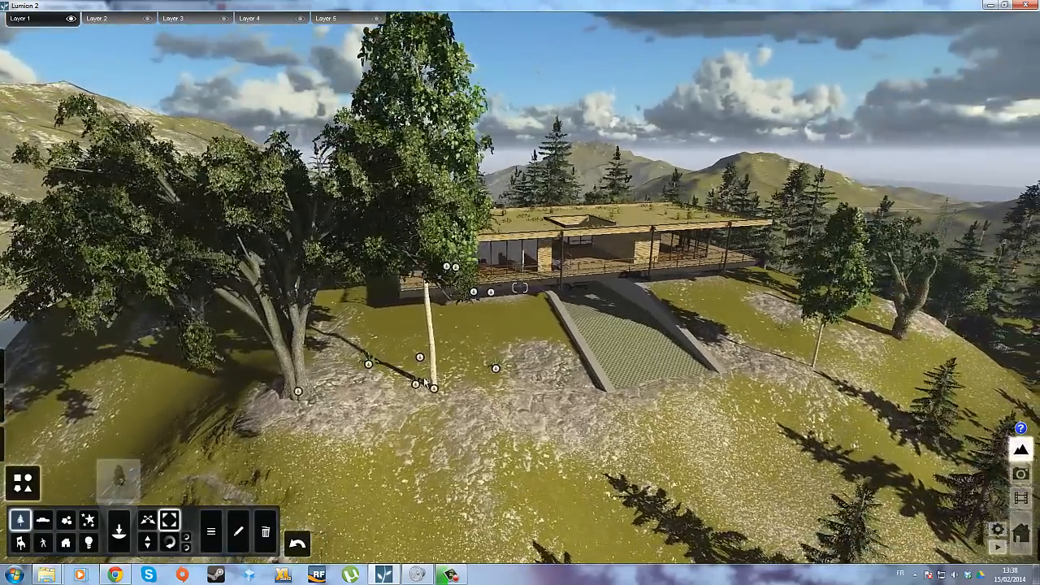
pyautogui.click(435, 389)
pyautogui.press('d')
pyautogui.moveTo(541, 388); pyautogui.dragTo(542, 388, button='right')
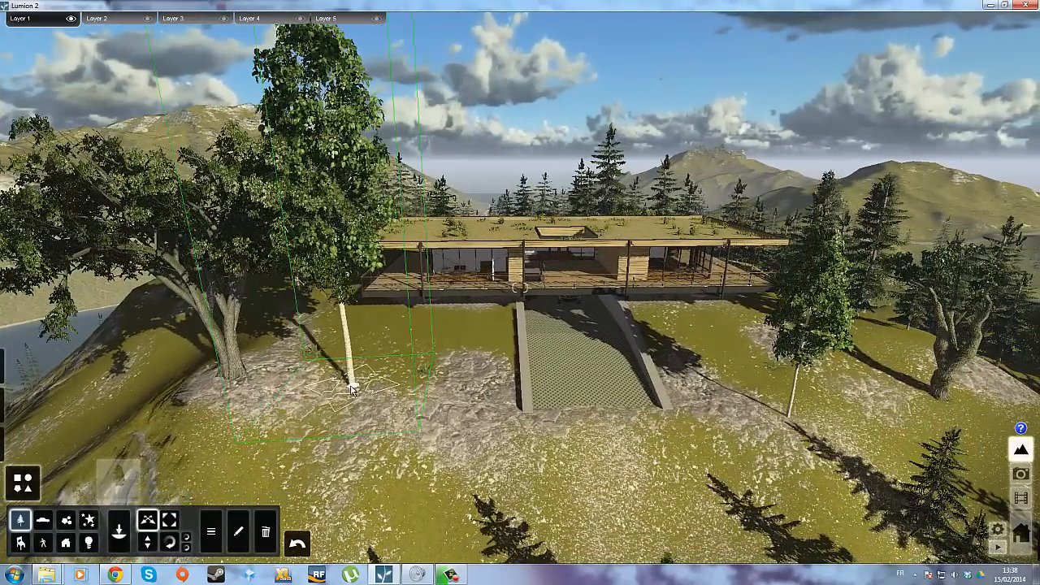
pyautogui.moveTo(351, 390); pyautogui.dragTo(375, 392)
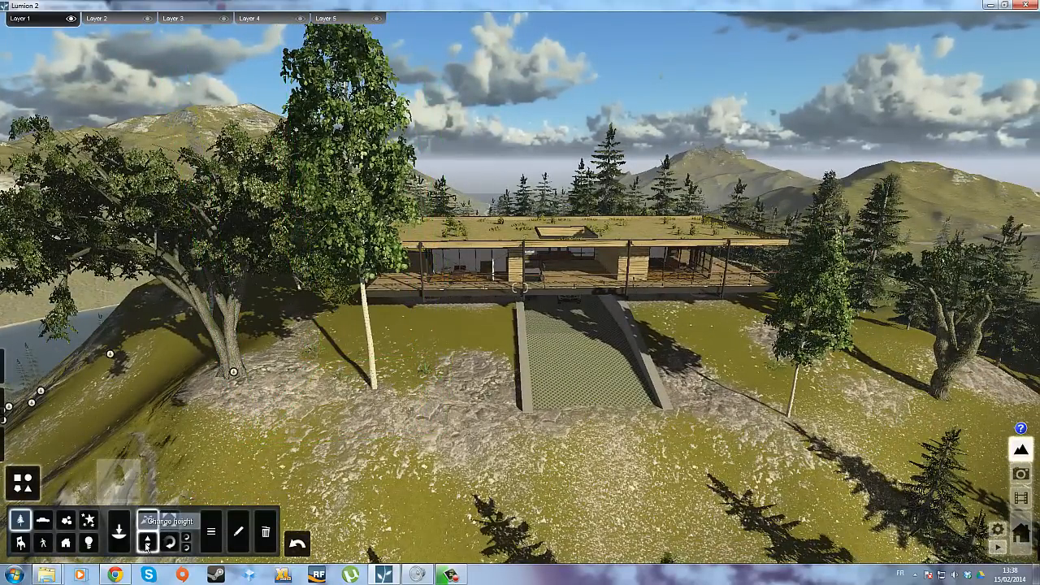
# - Raise the enlarged slim tree with the Change height tool and lower it back to the ground
pyautogui.click(147, 544)
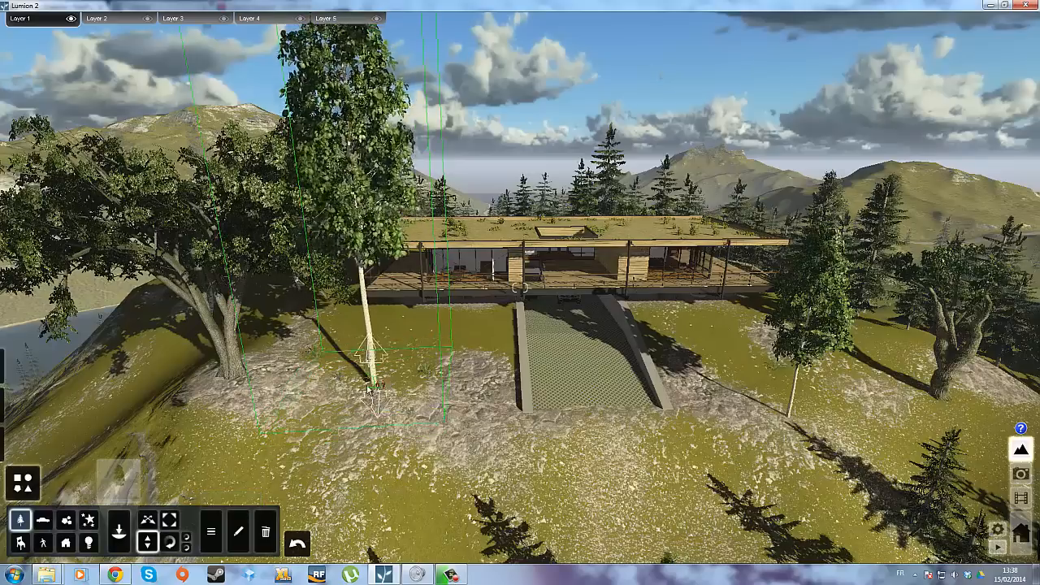
pyautogui.moveTo(370, 390); pyautogui.dragTo(373, 5)
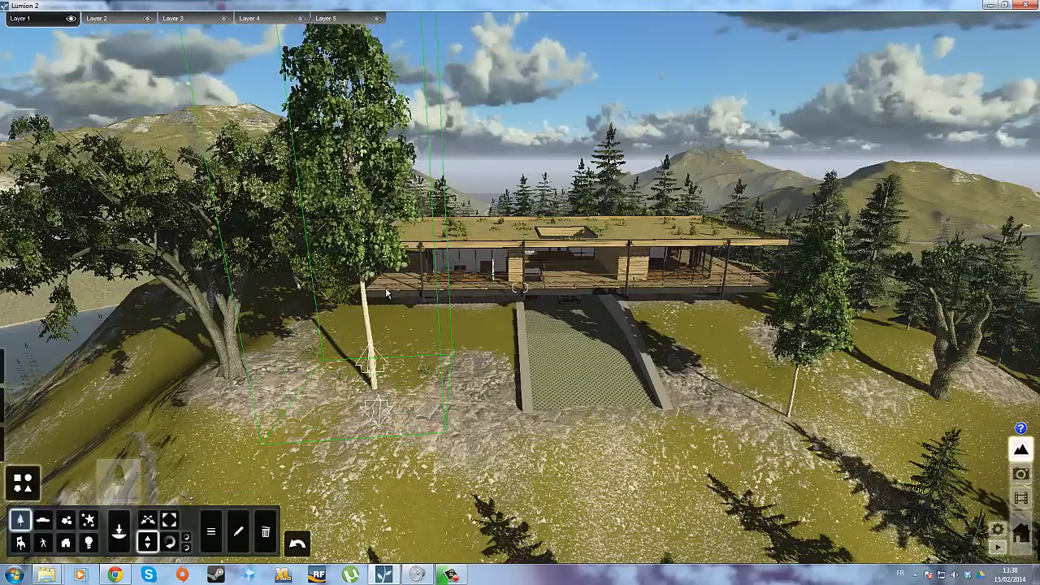
pyautogui.press('a')
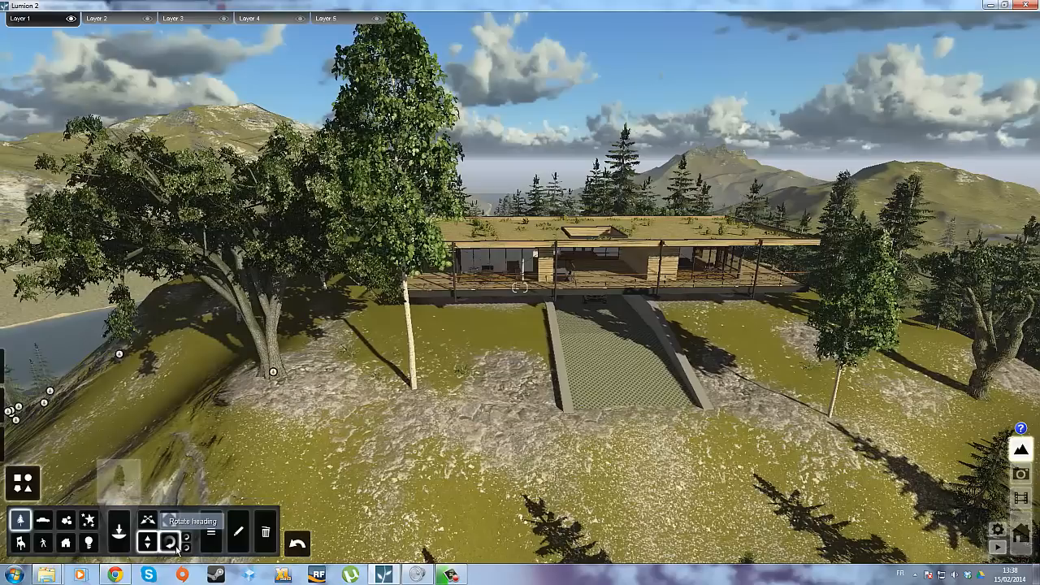
# - Rotate the heading of the enlarged slim tree left of the ramp
pyautogui.moveTo(331, 431); pyautogui.dragTo(501, 388)
pyautogui.moveTo(411, 496); pyautogui.dragTo(370, 455)
pyautogui.press('s')
pyautogui.press('d')
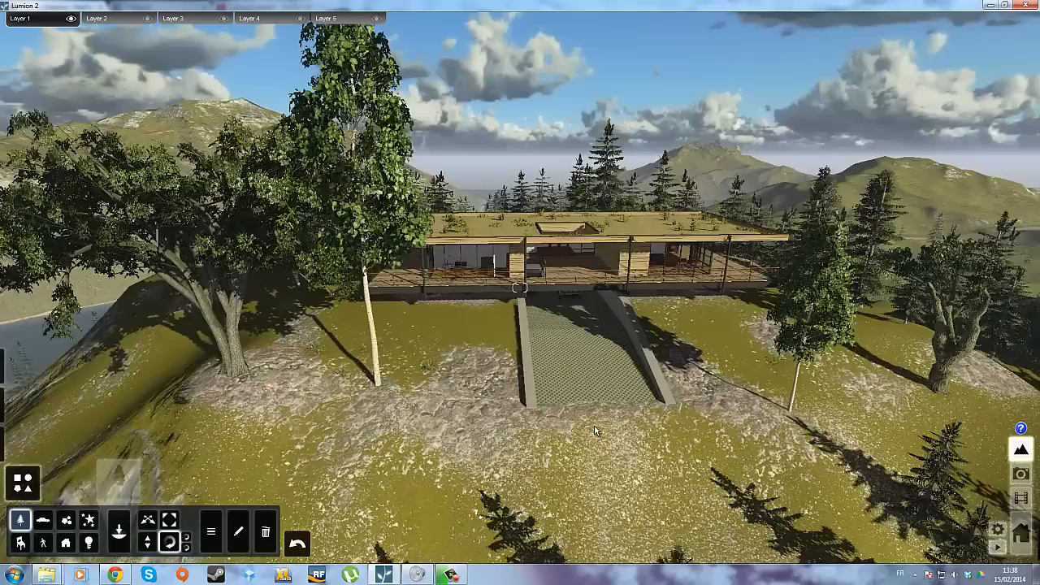
# - Turn the enlarged slim tree's heading once more around its trunk
pyautogui.moveTo(594, 424); pyautogui.dragTo(569, 448, button='right')
pyautogui.press('s')
pyautogui.press('d')
pyautogui.press('w')
pyautogui.press('a')
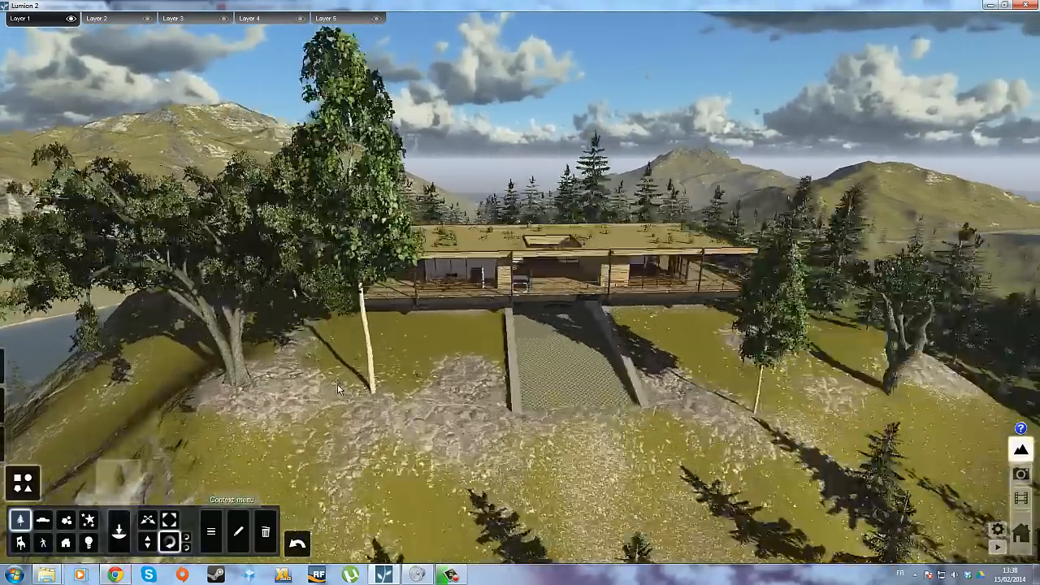
pyautogui.press('s')
pyautogui.press('d')
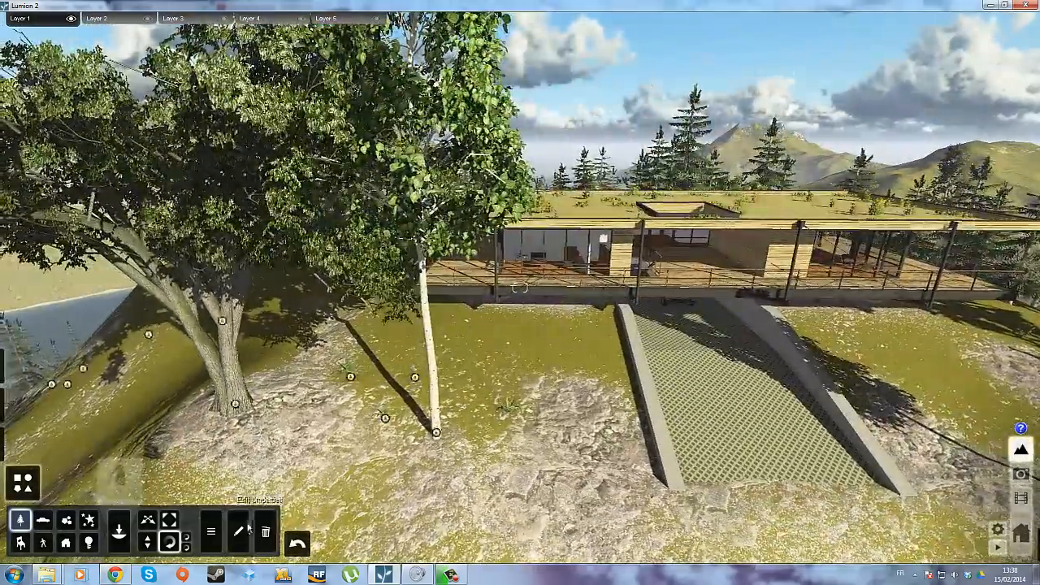
pyautogui.press('a')
pyautogui.press('d')
pyautogui.press('d')
pyautogui.press('a')
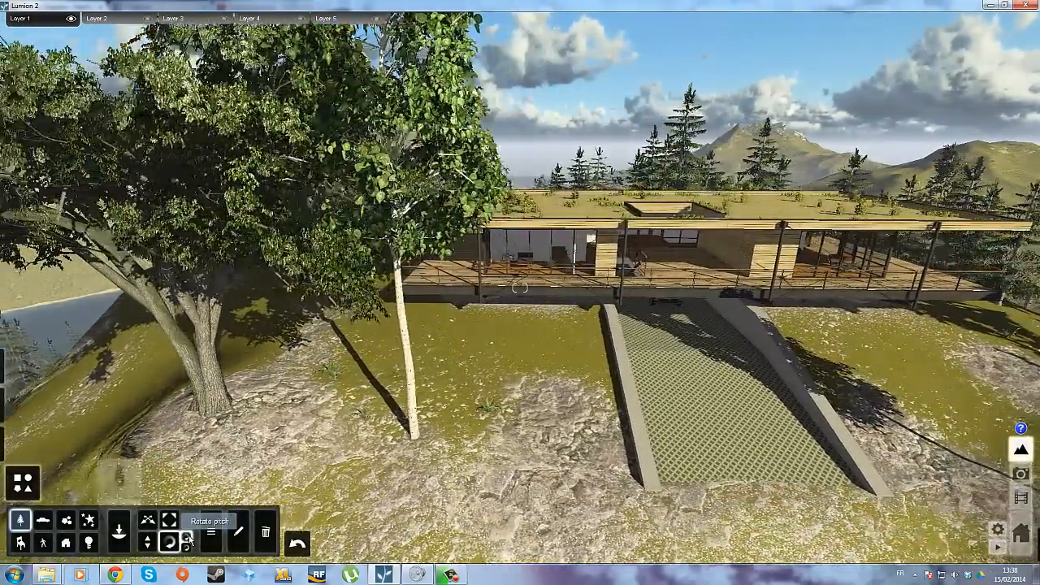
pyautogui.press('d')
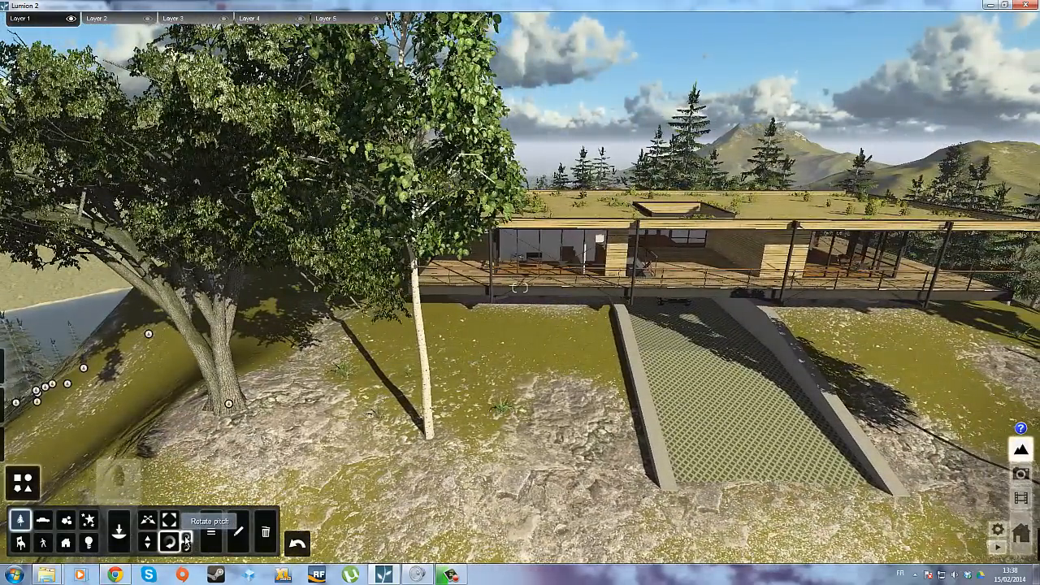
pyautogui.press('d')
pyautogui.press('a')
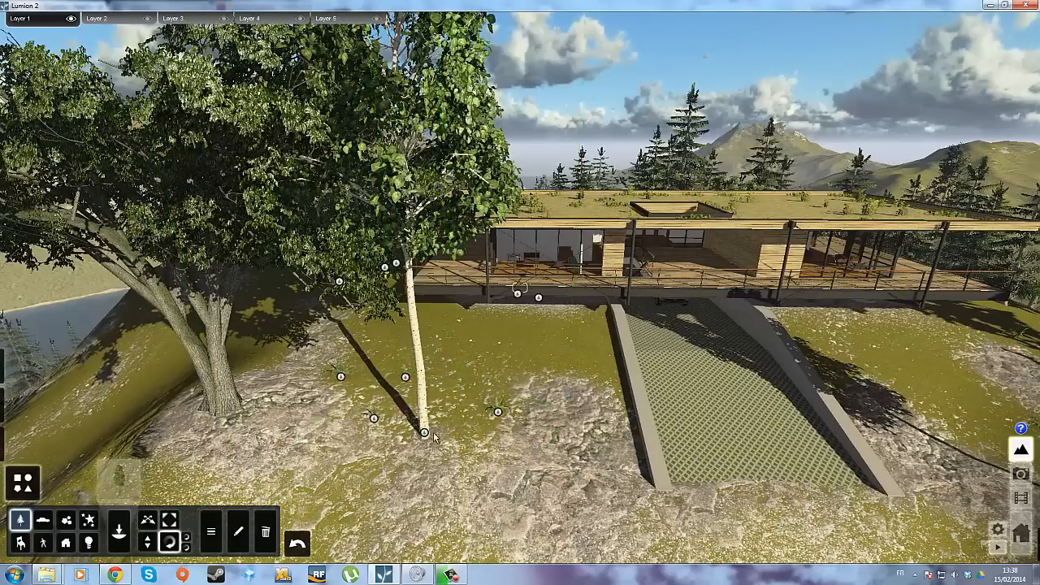
pyautogui.moveTo(424, 435); pyautogui.dragTo(429, 441)
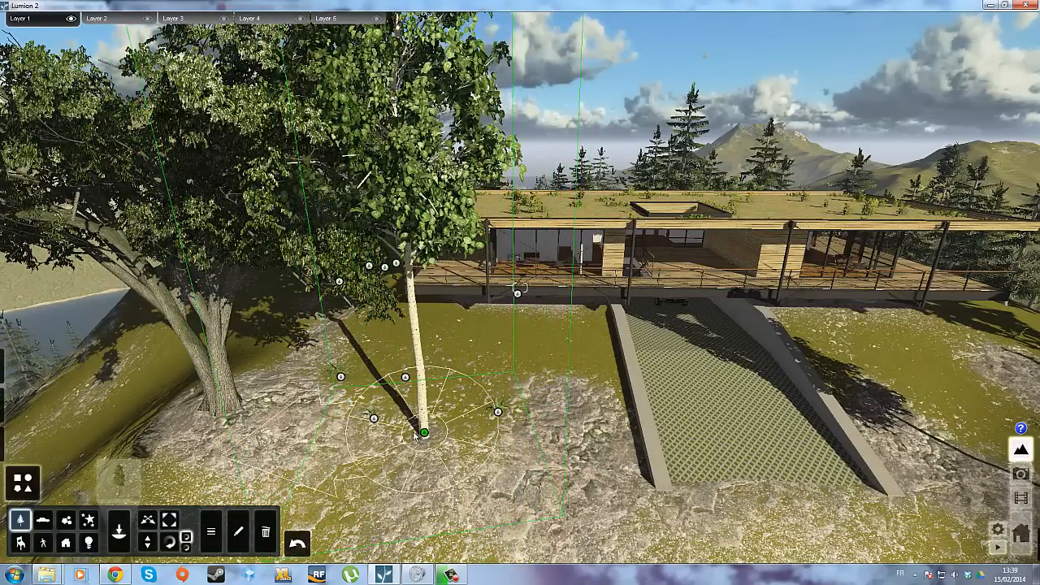
# - Try the Rotate pitch and Rotate bank tools on the enlarged slim tree
pyautogui.moveTo(416, 437); pyautogui.dragTo(468, 443)
pyautogui.moveTo(389, 473); pyautogui.dragTo(309, 401)
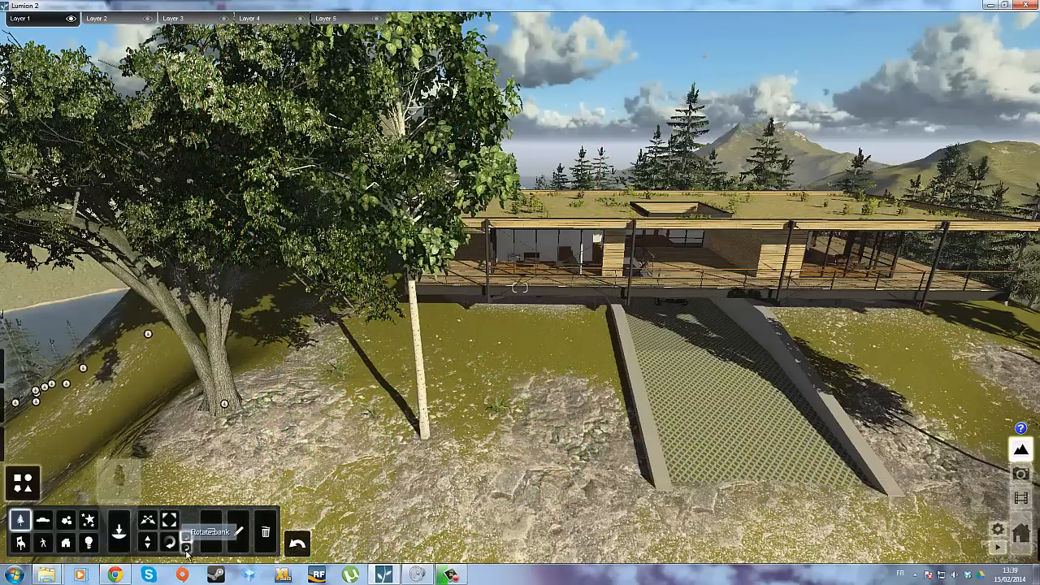
pyautogui.click(186, 548)
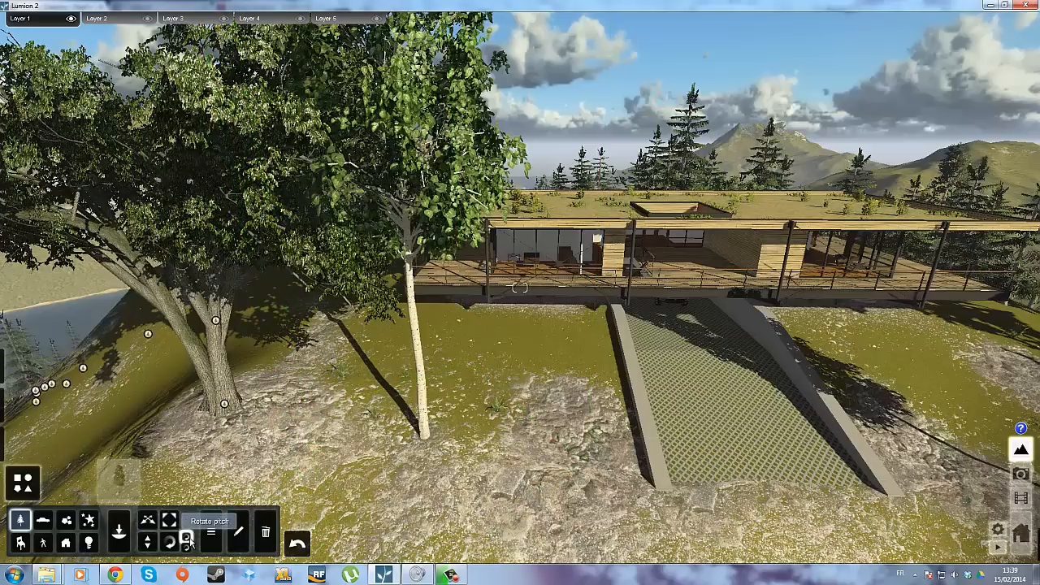
pyautogui.click(186, 540)
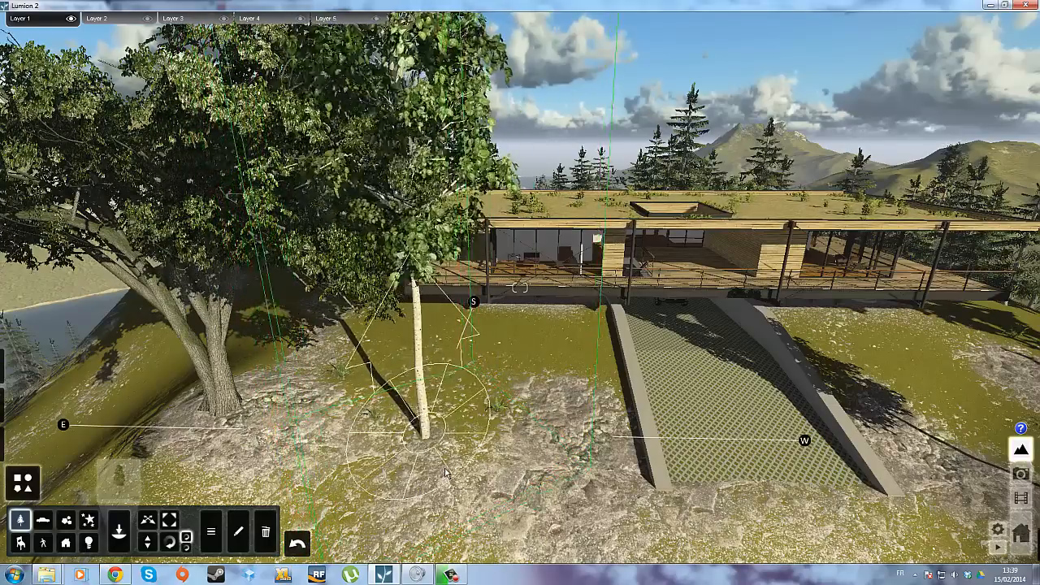
# - Survey the conifer-covered slope in front of the house and the water beyond the cliff from above
pyautogui.press('s')
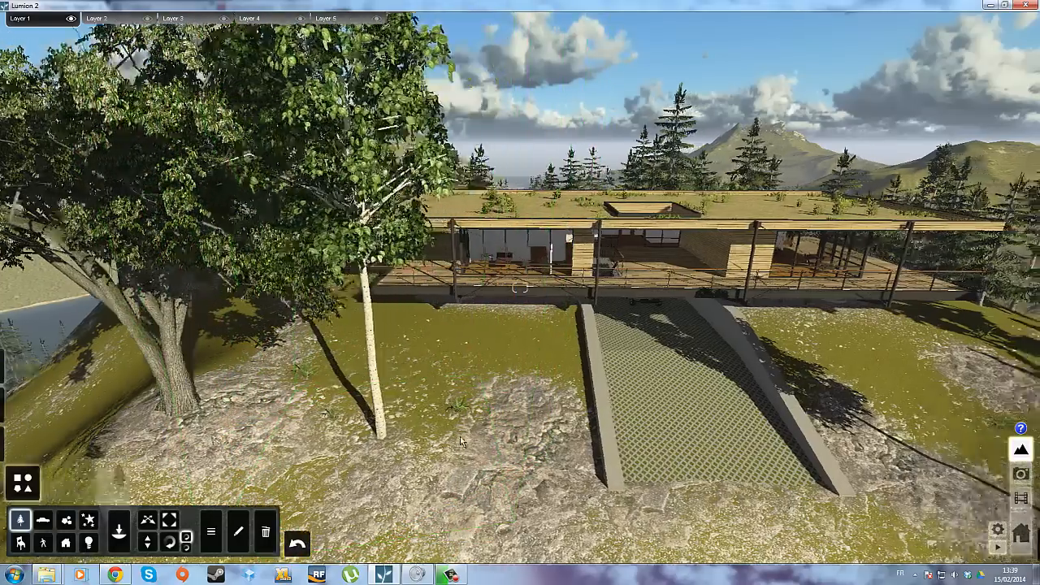
pyautogui.press('d')
pyautogui.press('w')
pyautogui.press('s')
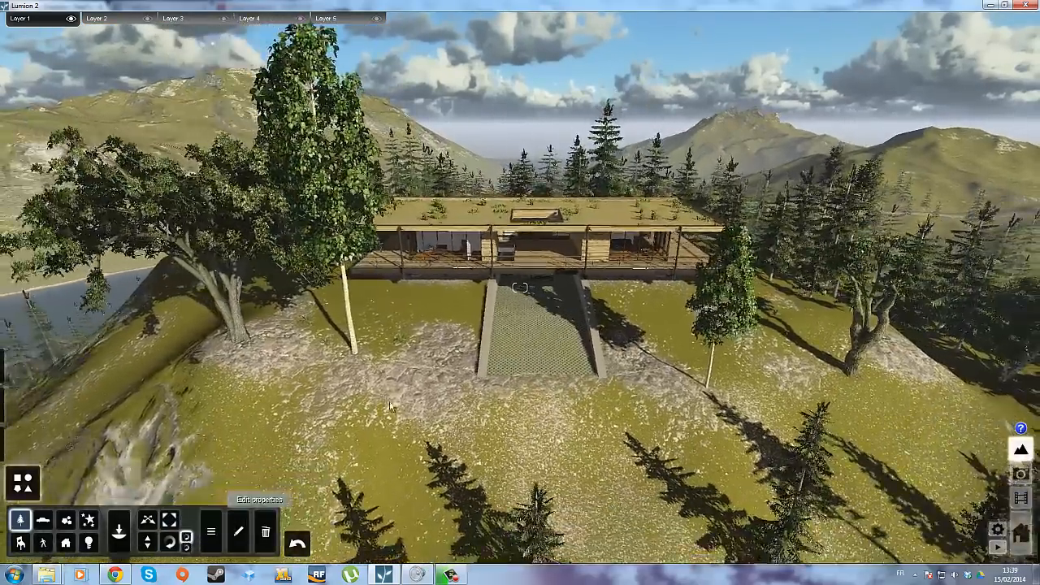
pyautogui.moveTo(309, 451); pyautogui.dragTo(638, 369, button='right')
pyautogui.press('s')
pyautogui.press('d')
pyautogui.press('w')
pyautogui.press('w')
pyautogui.press('d')
pyautogui.press('a')
pyautogui.press('w')
pyautogui.moveTo(685, 305); pyautogui.dragTo(517, 329, button='right')
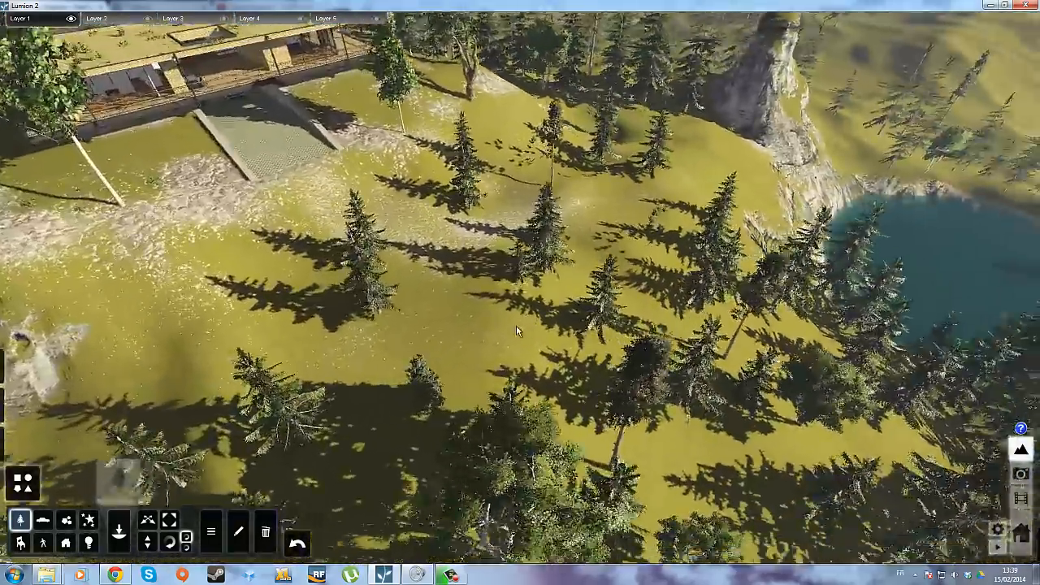
pyautogui.press('w')
pyautogui.press('s')
pyautogui.press('d')
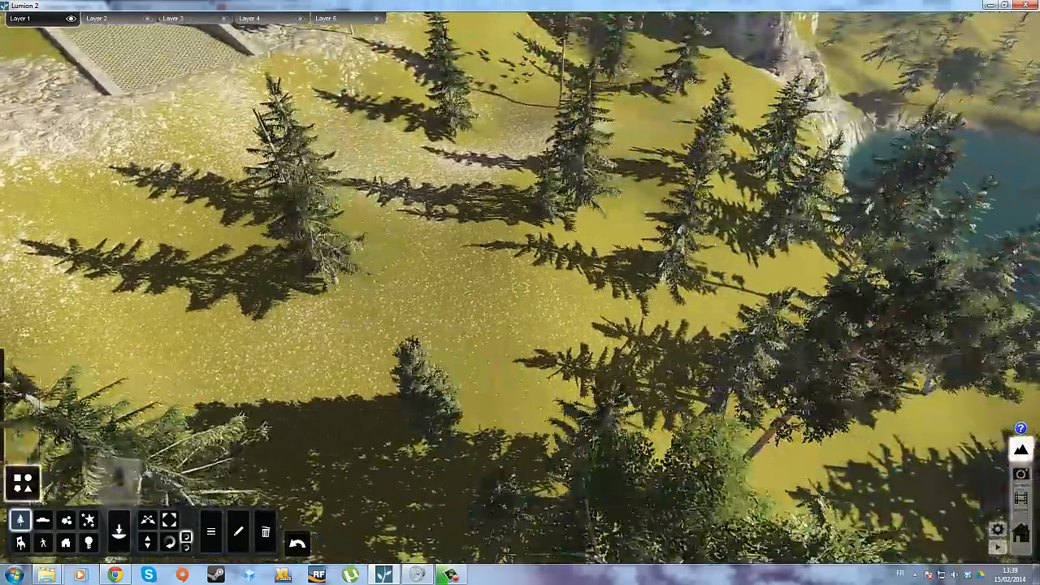
# - Lower the terrain among the conifers below the ramp to dig a deep hollow into the slope
pyautogui.moveTo(390, 317)
pyautogui.mouseDown(button='right')
pyautogui.moveTo(350, 305)
pyautogui.moveTo(356, 298)
pyautogui.moveTo(401, 332)
pyautogui.moveTo(366, 299)
pyautogui.moveTo(400, 329)
pyautogui.moveTo(367, 317)
pyautogui.moveTo(389, 319)
pyautogui.mouseUp(button='right')
pyautogui.press('s')
pyautogui.press('a')
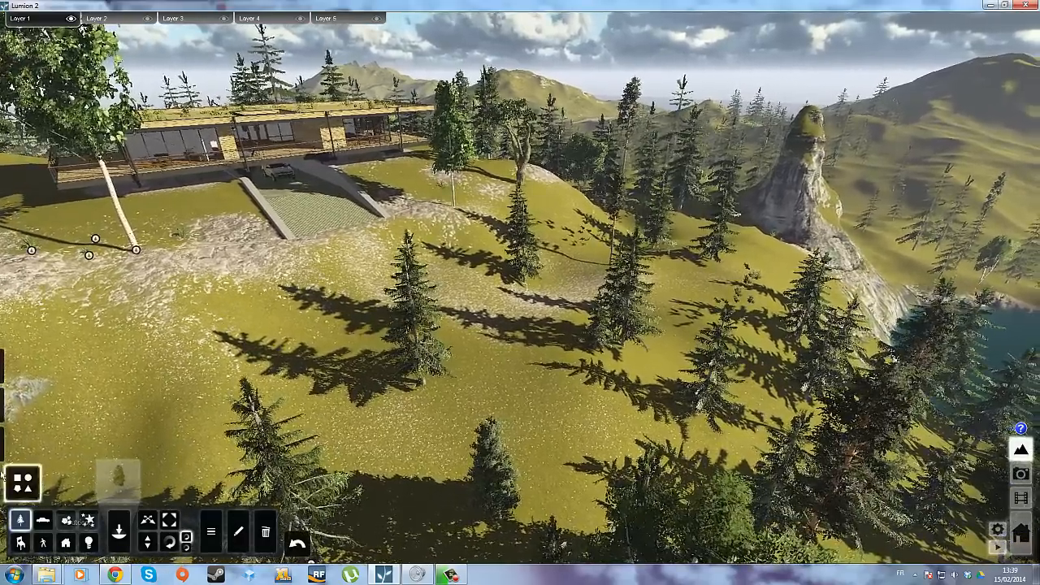
pyautogui.moveTo(13, 416)
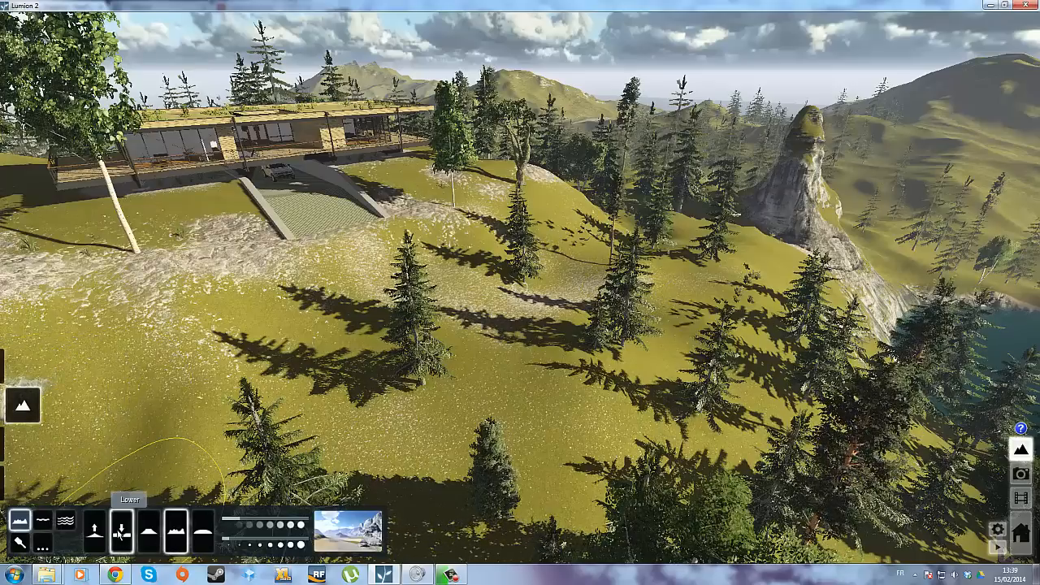
pyautogui.press('s')
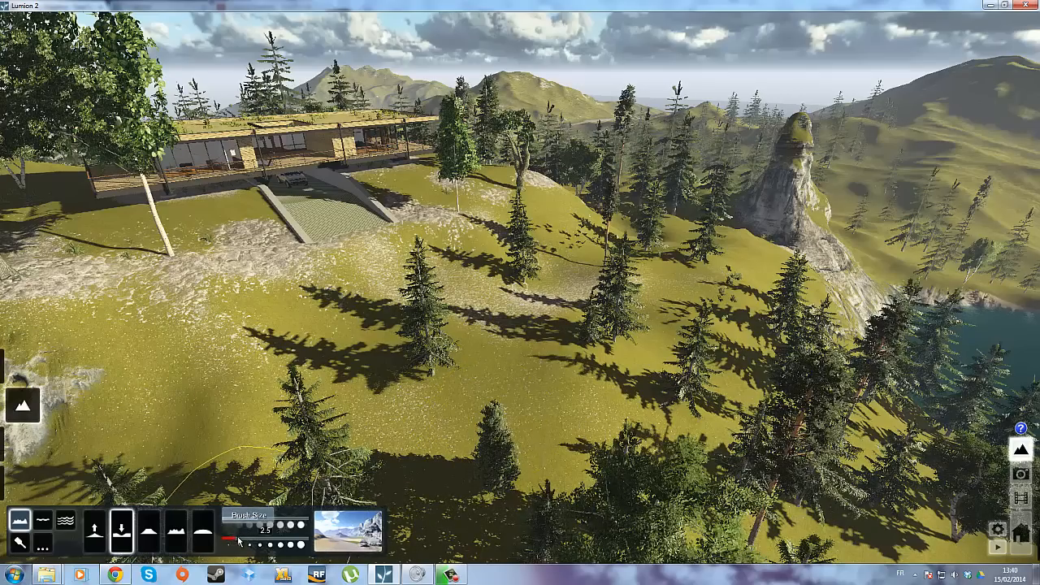
pyautogui.moveTo(485, 401); pyautogui.dragTo(472, 402)
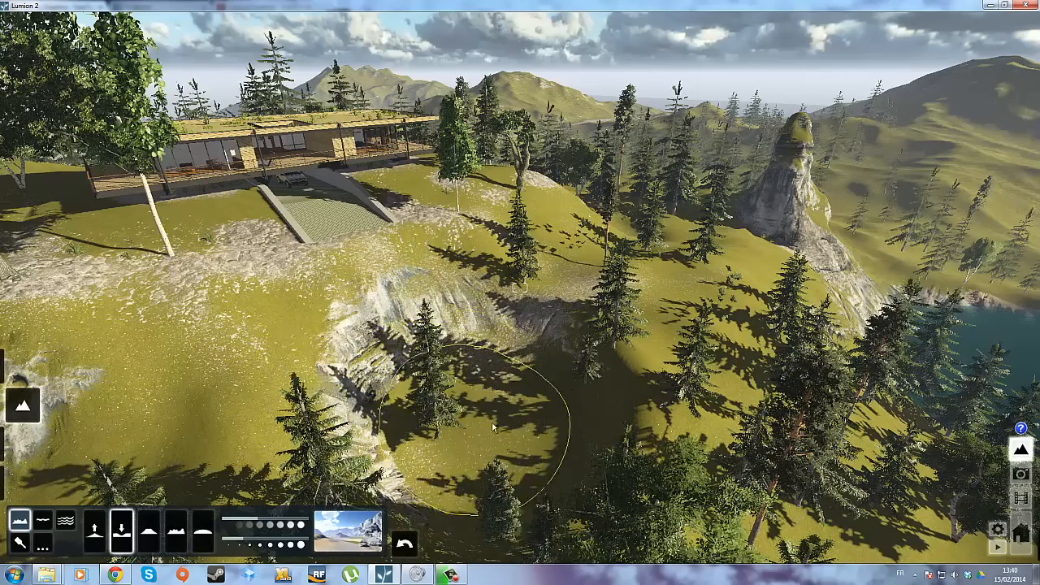
# - Choose the dark-blue wavy water type and place a large water plane across the dug hollow
pyautogui.moveTo(527, 427)
pyautogui.mouseDown(button='right')
pyautogui.moveTo(548, 429)
pyautogui.moveTo(528, 433)
pyautogui.mouseUp(button='right')
pyautogui.press('w')
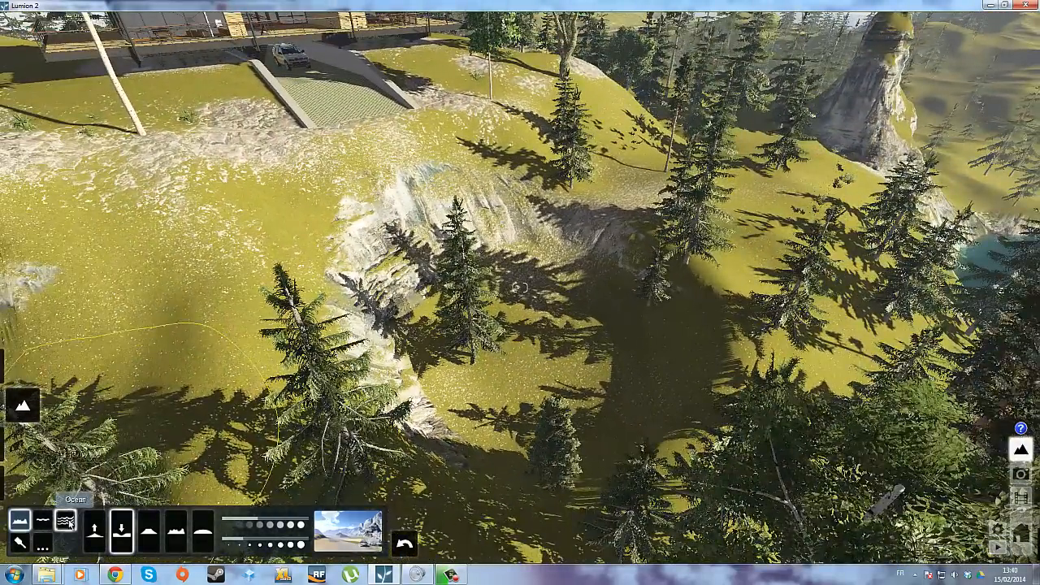
pyautogui.click(66, 521)
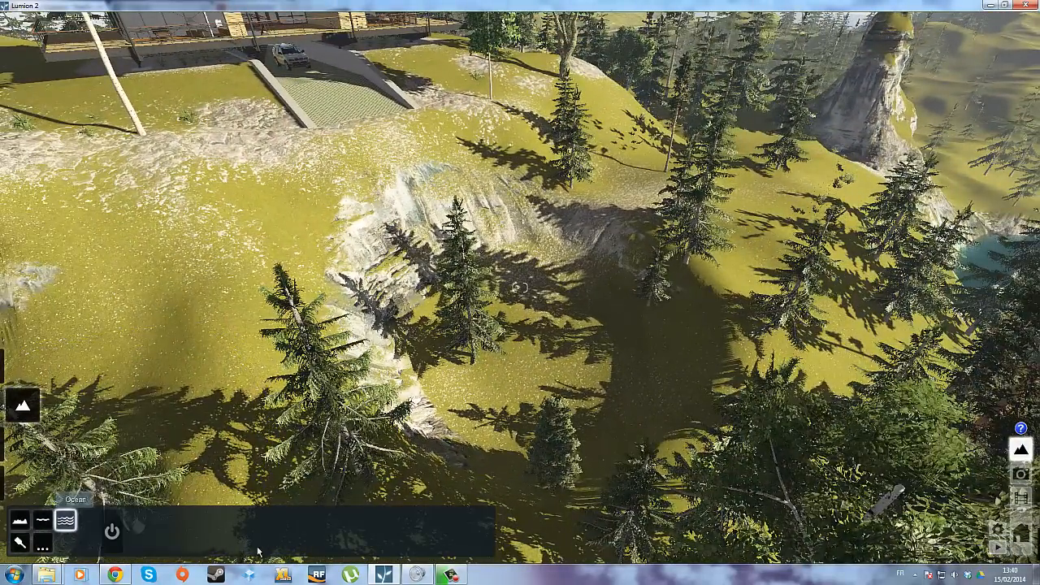
pyautogui.click(43, 521)
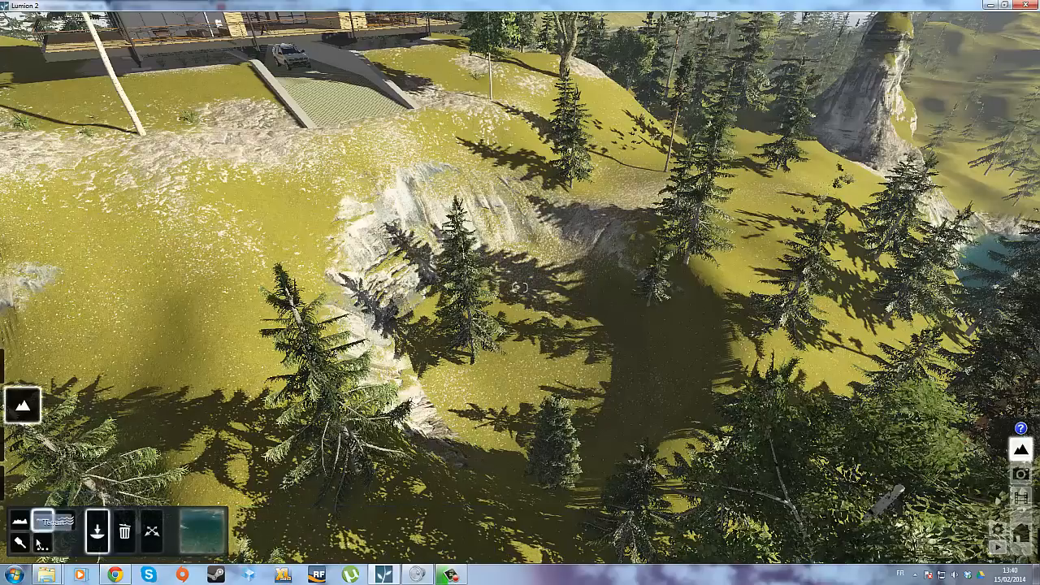
pyautogui.click(203, 530)
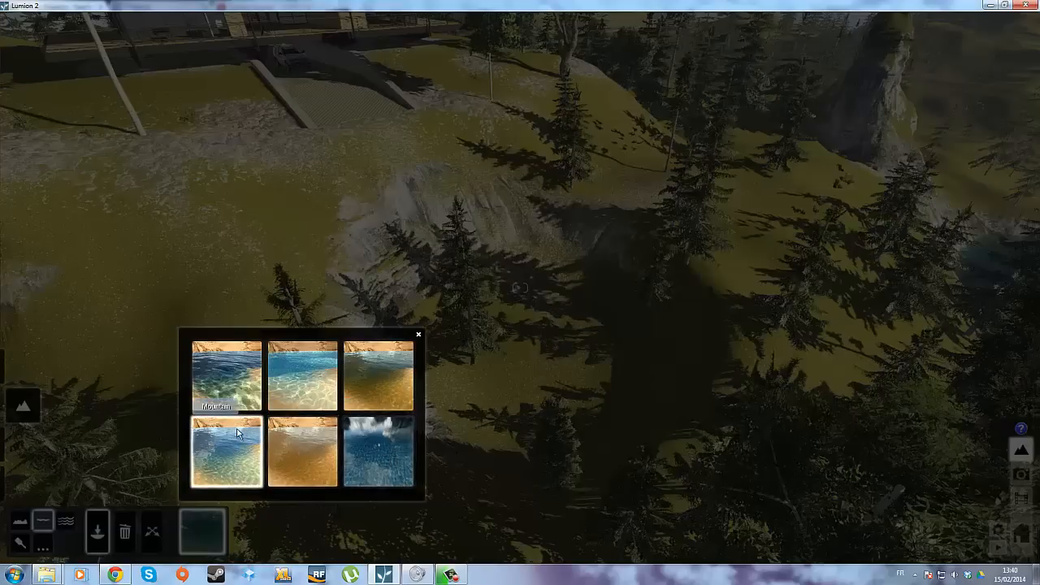
pyautogui.click(228, 376)
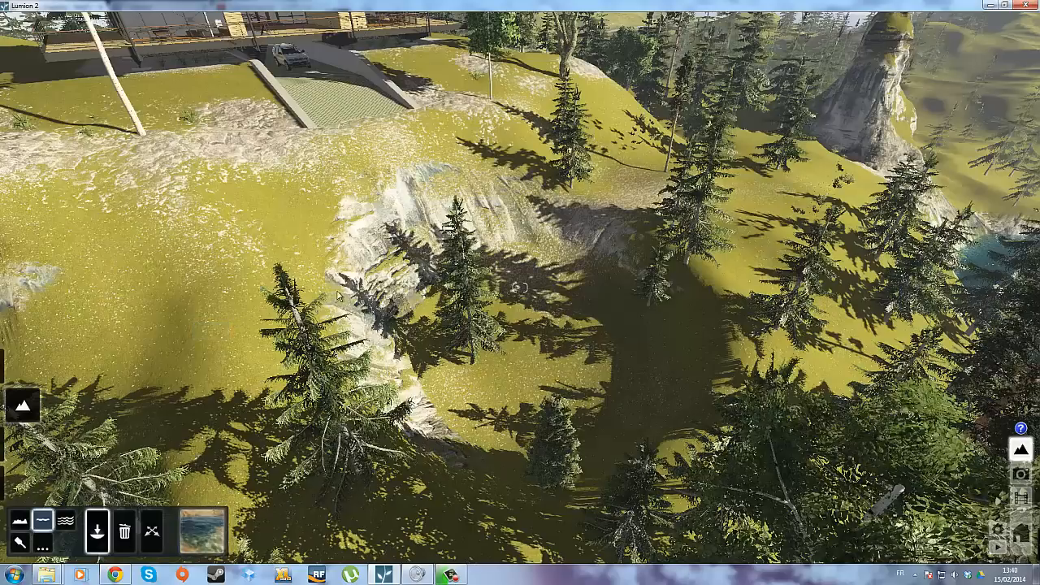
pyautogui.moveTo(316, 263); pyautogui.dragTo(823, 366)
# - Lower the floating water plane until it sits down inside the hollow
pyautogui.press('w')
pyautogui.moveTo(823, 366)
pyautogui.mouseDown(button='right')
pyautogui.moveTo(898, 353)
pyautogui.moveTo(918, 300)
pyautogui.moveTo(755, 367)
pyautogui.moveTo(845, 366)
pyautogui.moveTo(794, 360)
pyautogui.moveTo(805, 360)
pyautogui.mouseUp(button='right')
pyautogui.press('w')
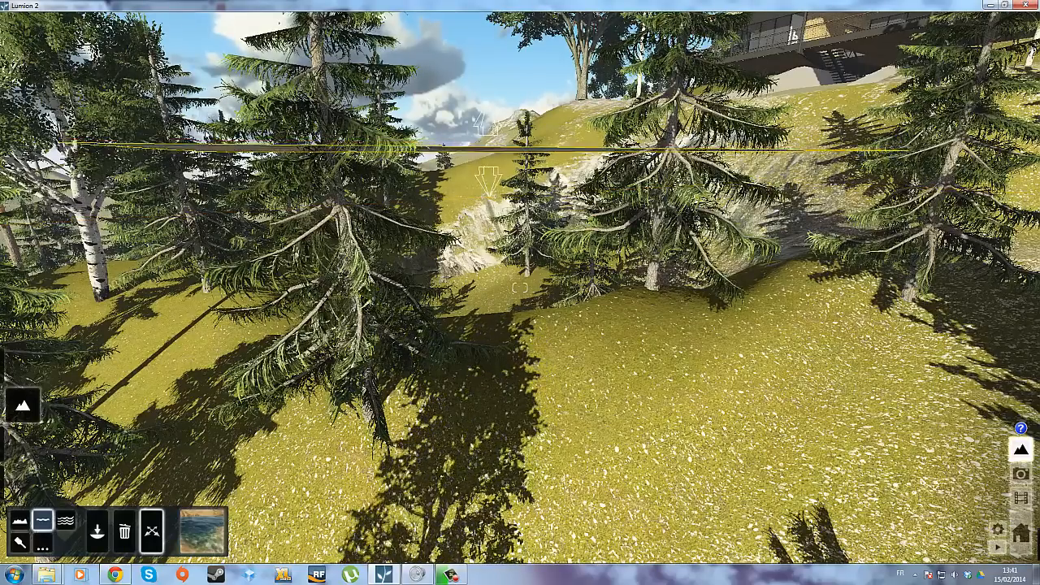
pyautogui.moveTo(488, 180); pyautogui.dragTo(490, 275)
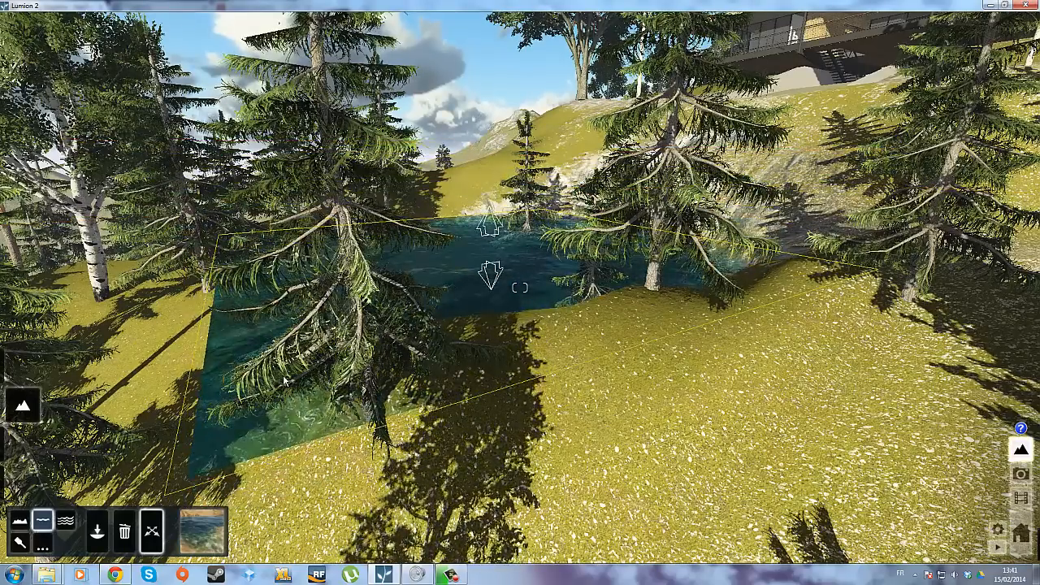
# - Pull the outer corner of the water plane inward, off the slope beside the hollow
pyautogui.press('d')
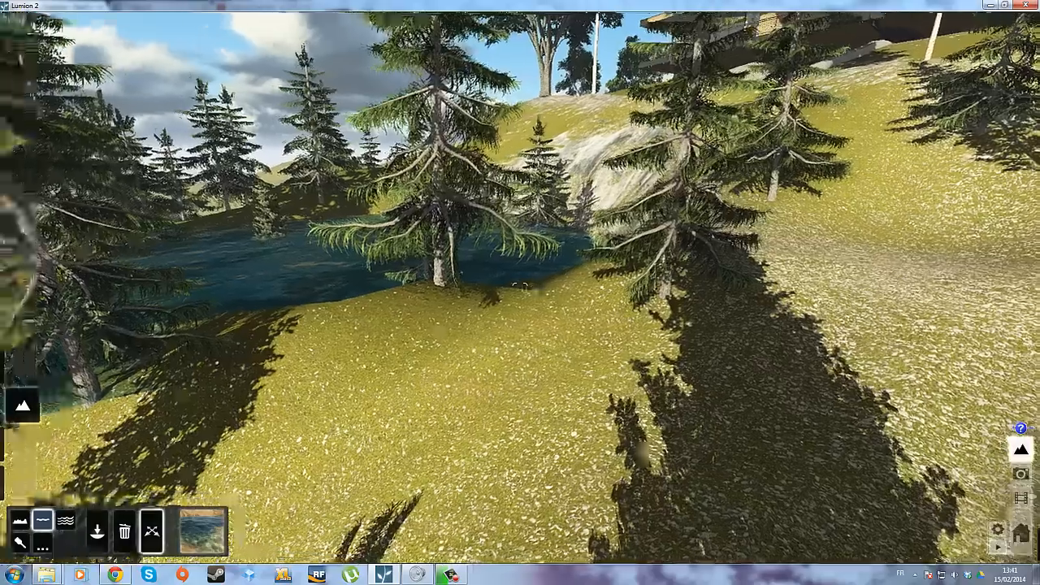
pyautogui.moveTo(618, 297); pyautogui.dragTo(537, 292, button='right')
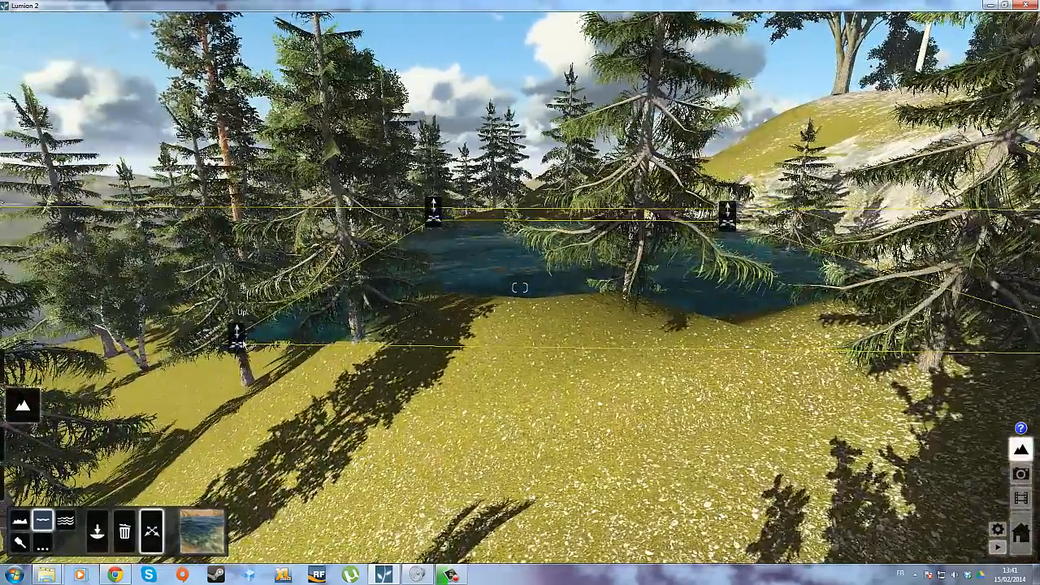
pyautogui.moveTo(240, 346); pyautogui.dragTo(443, 351)
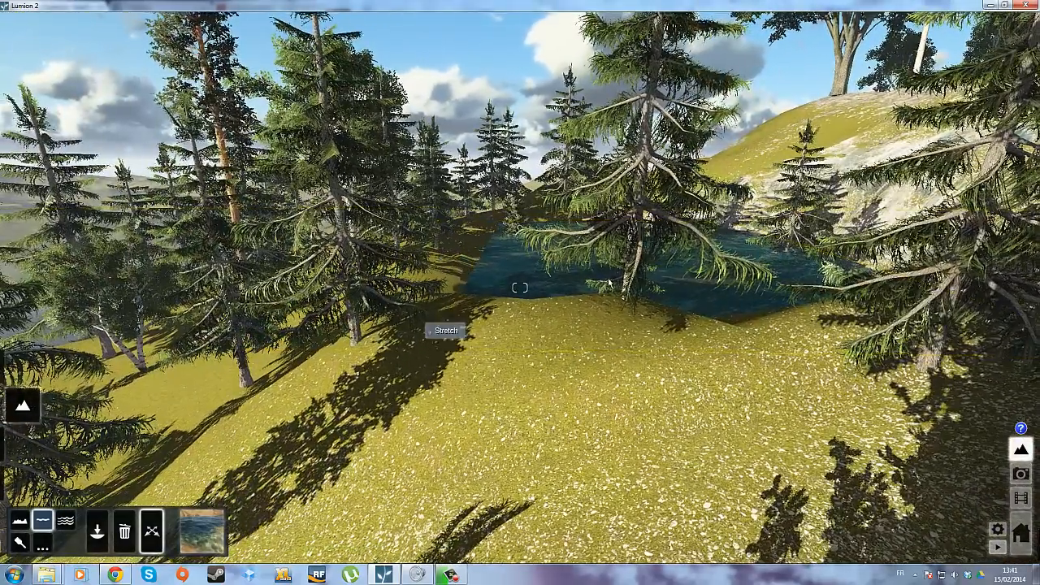
# - Stretch the pond's water plane outward at its downhill corner to fill the straight-cut side of the hollow
pyautogui.moveTo(609, 282)
pyautogui.mouseDown(button='right')
pyautogui.moveTo(772, 288)
pyautogui.moveTo(715, 325)
pyautogui.moveTo(773, 325)
pyautogui.moveTo(585, 301)
pyautogui.moveTo(569, 317)
pyautogui.moveTo(607, 283)
pyautogui.mouseUp(button='right')
pyautogui.press('s')
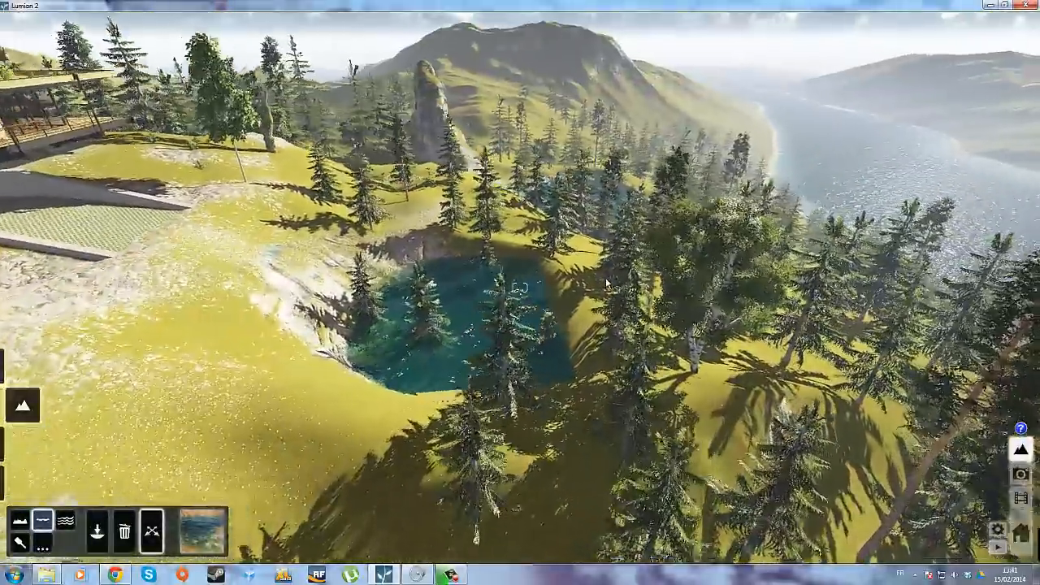
pyautogui.press('w')
pyautogui.press('d')
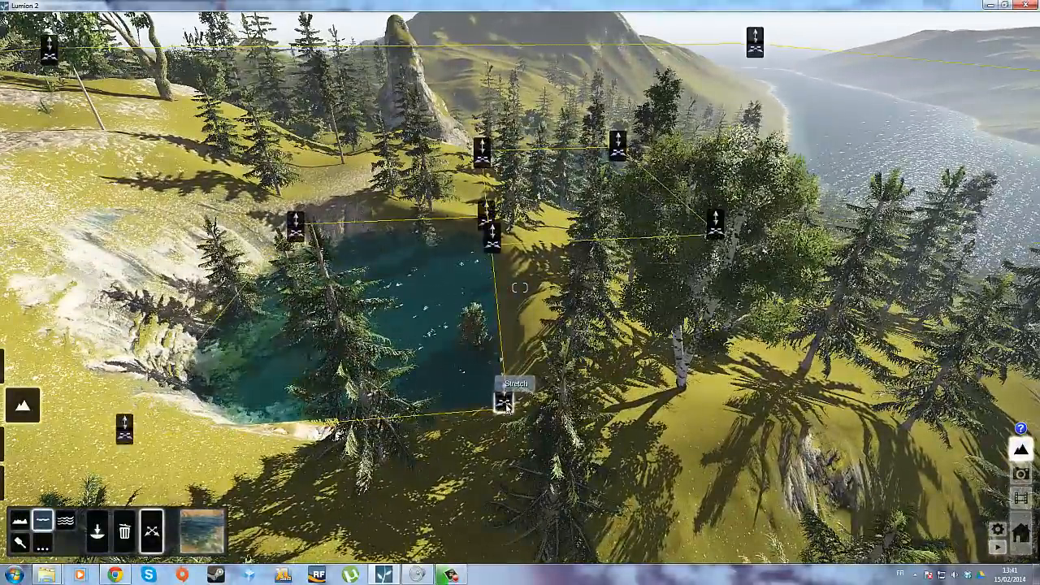
pyautogui.moveTo(504, 404); pyautogui.dragTo(582, 393)
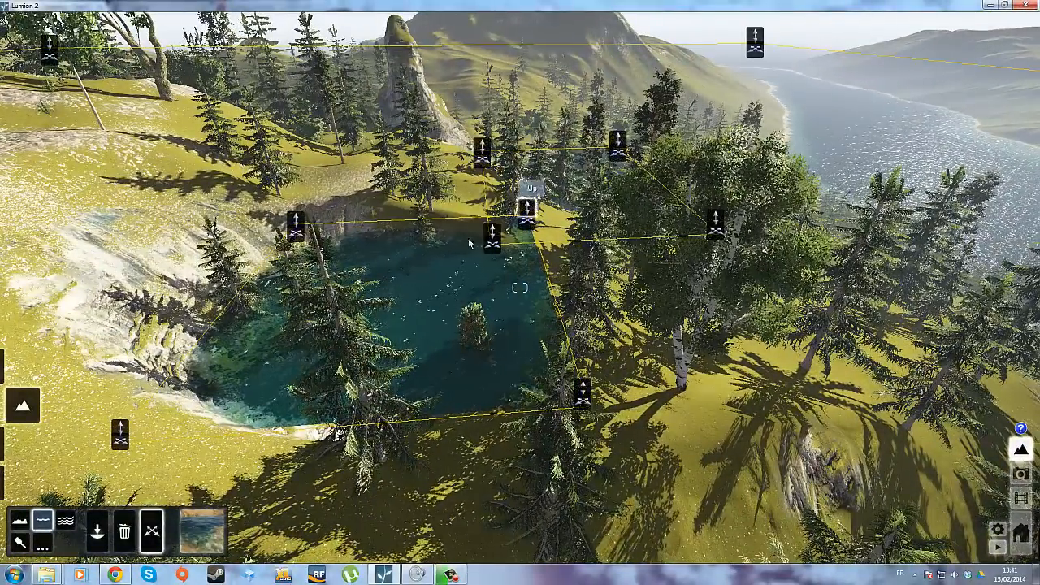
# - Adjust the water plane handles so the pond's water sits lower in the hollow
pyautogui.moveTo(492, 235); pyautogui.dragTo(492, 251)
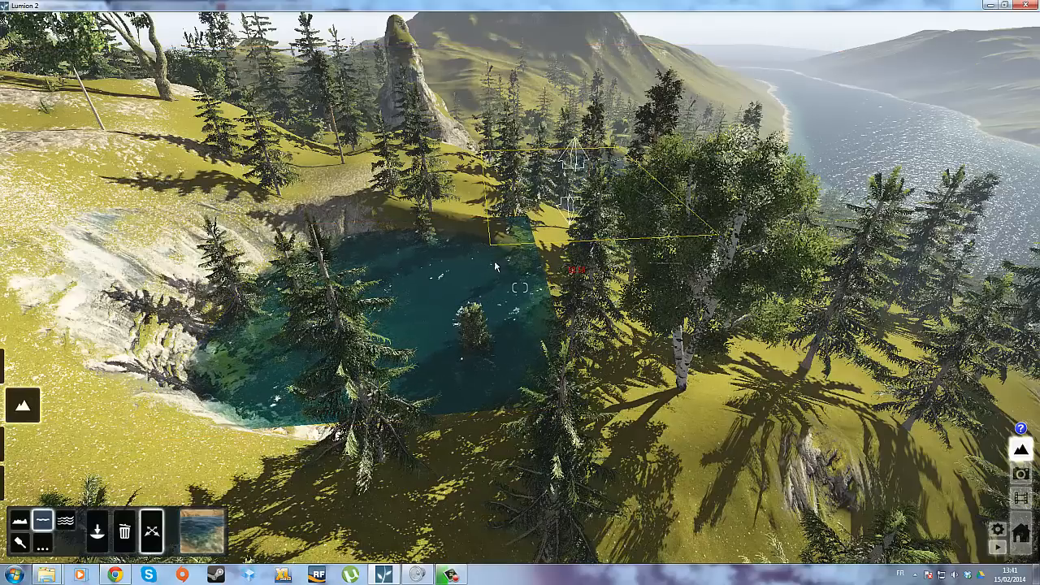
pyautogui.moveTo(495, 267); pyautogui.dragTo(493, 270)
pyautogui.moveTo(120, 443); pyautogui.dragTo(409, 316)
pyautogui.moveTo(410, 315); pyautogui.dragTo(293, 312, button='right')
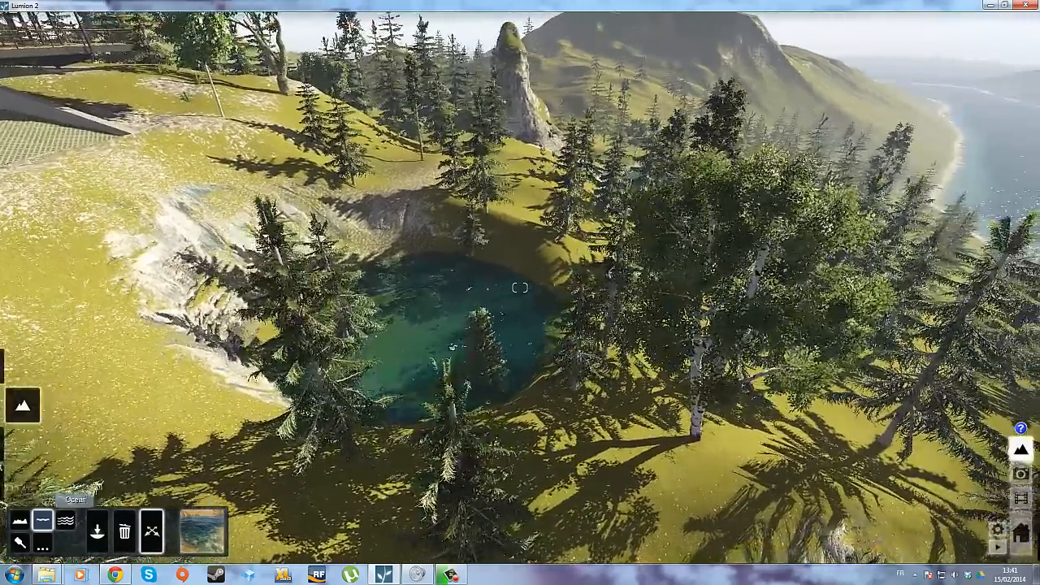
pyautogui.press('a')
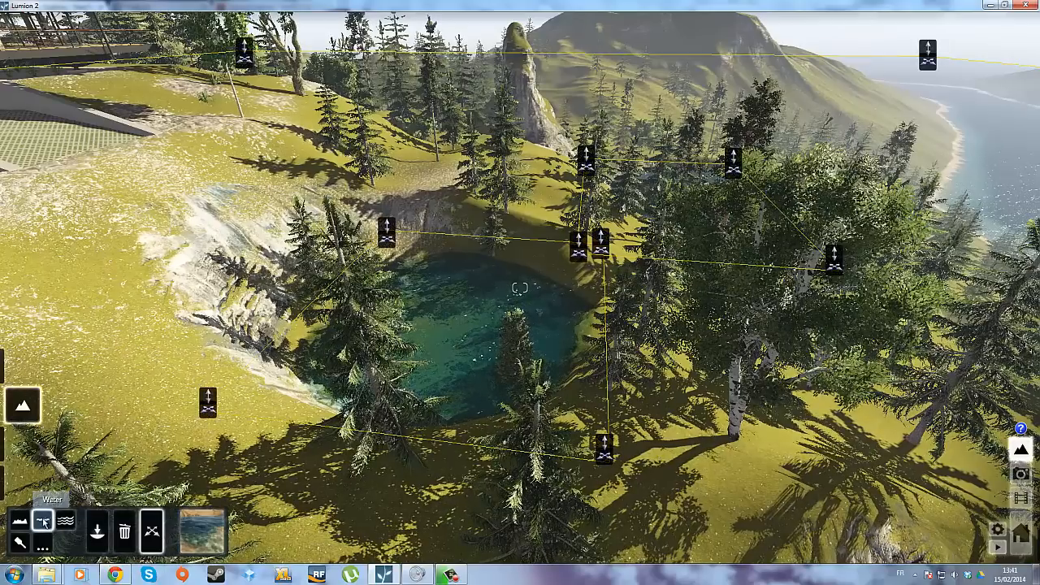
# - Reduce the terrain brush speed, then lower and raise the pond's outer bank to shape a rim around the water
pyautogui.click(19, 521)
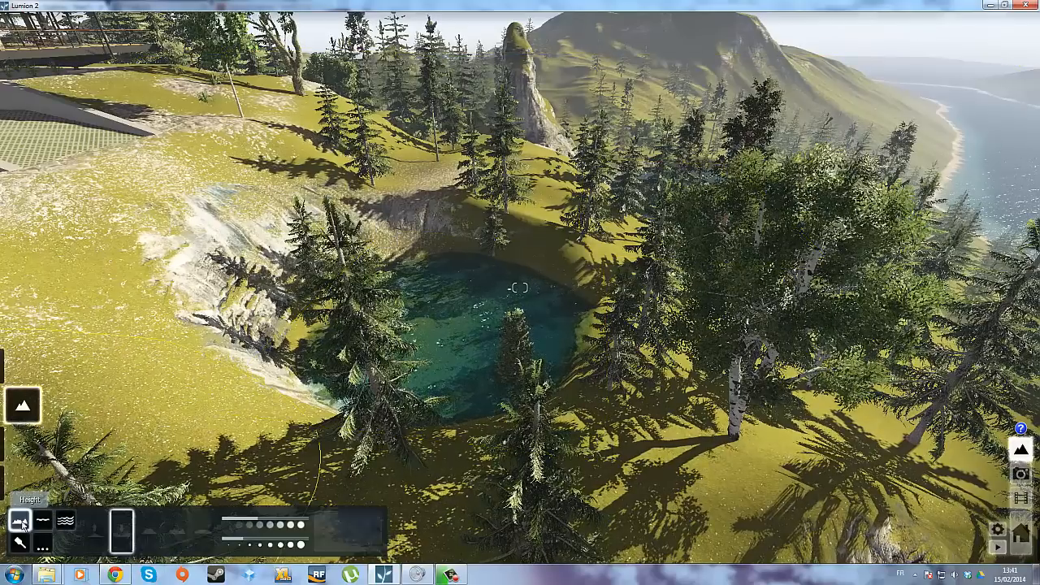
pyautogui.moveTo(270, 525); pyautogui.dragTo(240, 523)
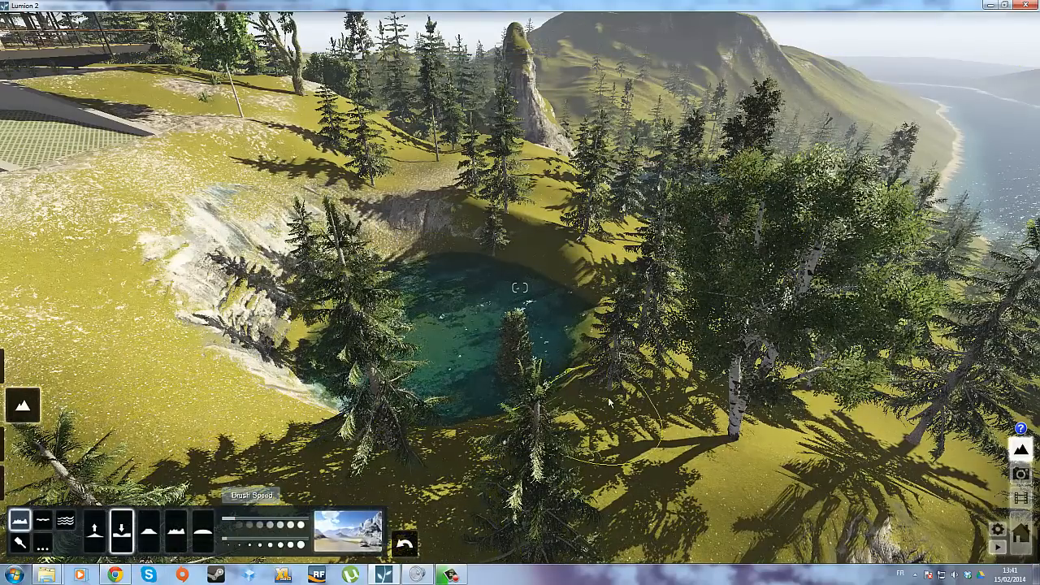
pyautogui.click(617, 413)
pyautogui.click(105, 541)
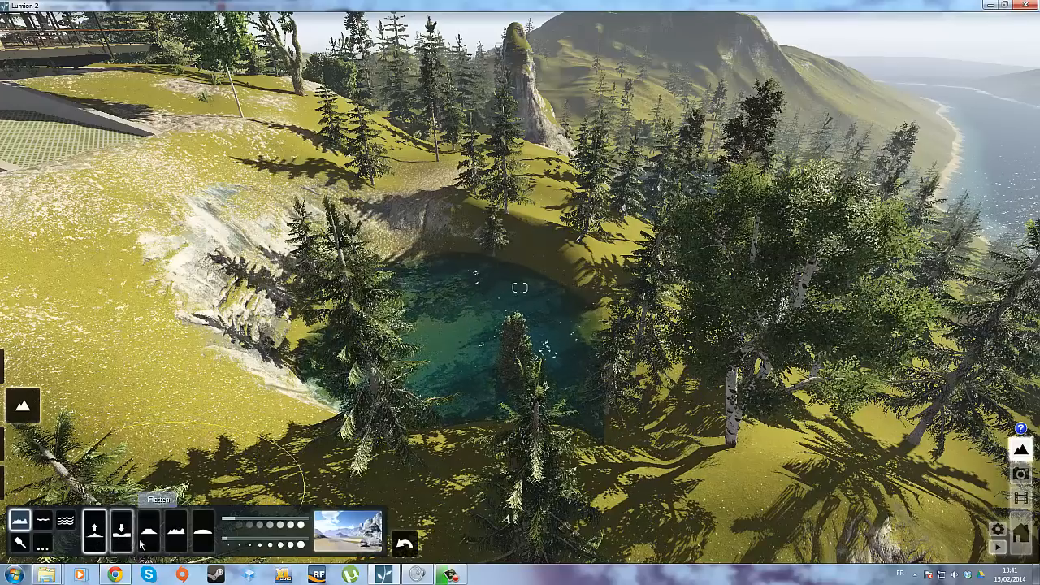
pyautogui.moveTo(661, 420); pyautogui.dragTo(621, 295)
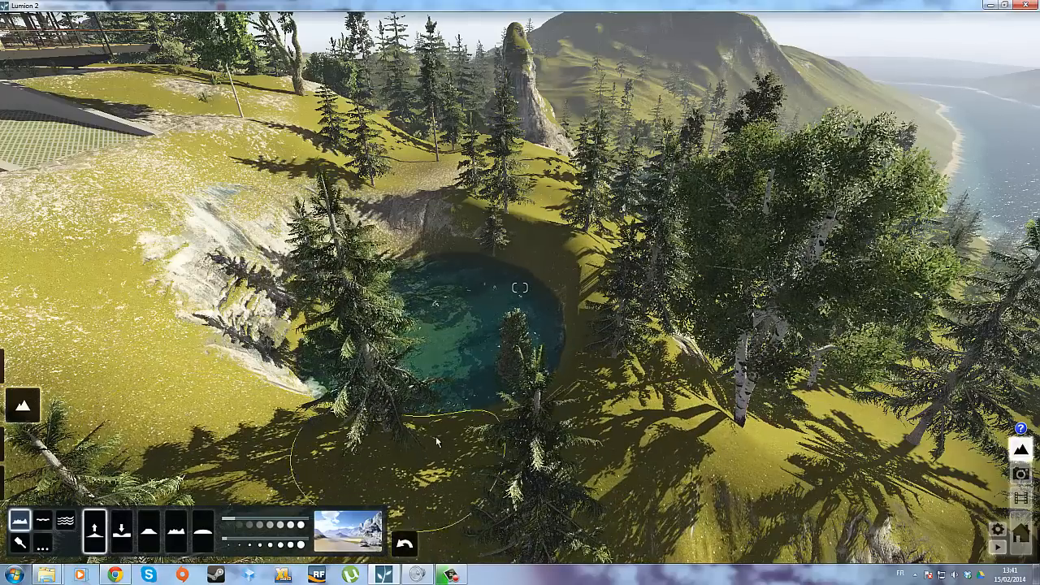
# - Pull the downhill corner of the pond's water plane closer to the reshaped rim
pyautogui.press('d')
pyautogui.click(43, 520)
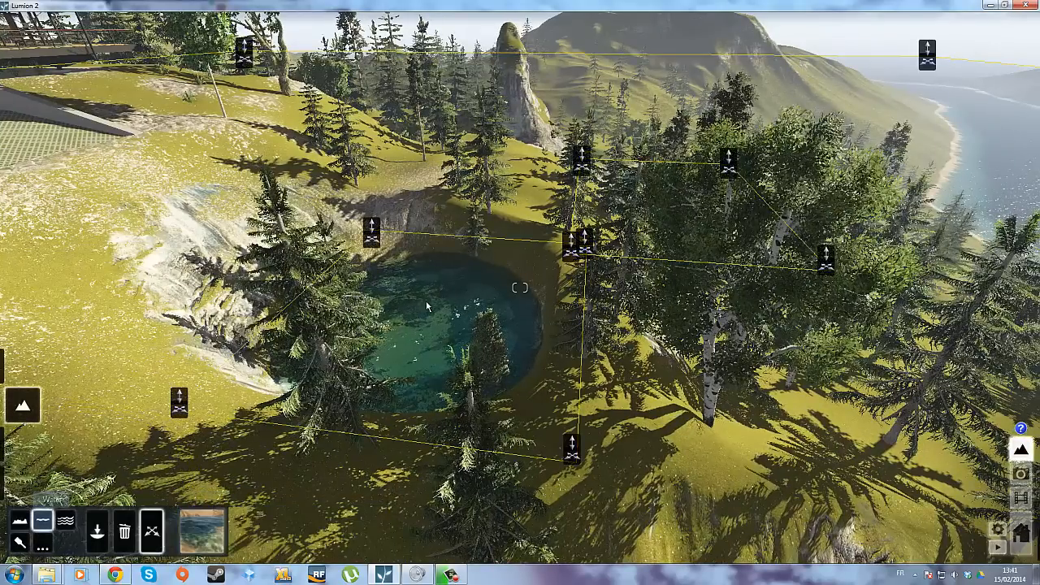
pyautogui.moveTo(576, 439); pyautogui.dragTo(595, 387)
# - Move the conifers standing in and beside the pond to other spots on the surrounding slope
pyautogui.press('d')
pyautogui.moveTo(621, 403); pyautogui.dragTo(482, 379, button='right')
pyautogui.hotkey('shift', 's')
pyautogui.hotkey('shift', 'w')
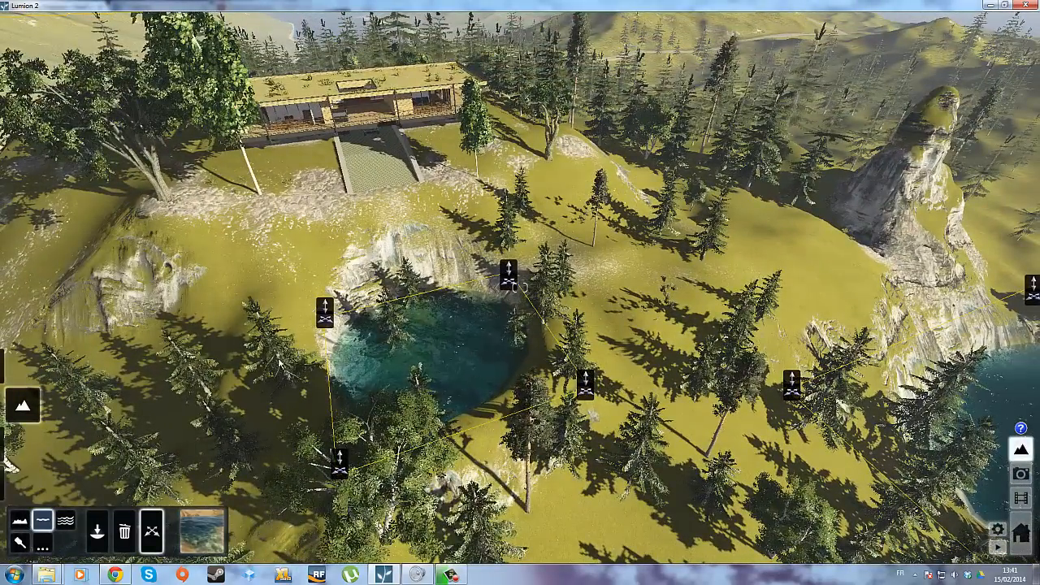
pyautogui.moveTo(23, 445)
pyautogui.click(23, 483)
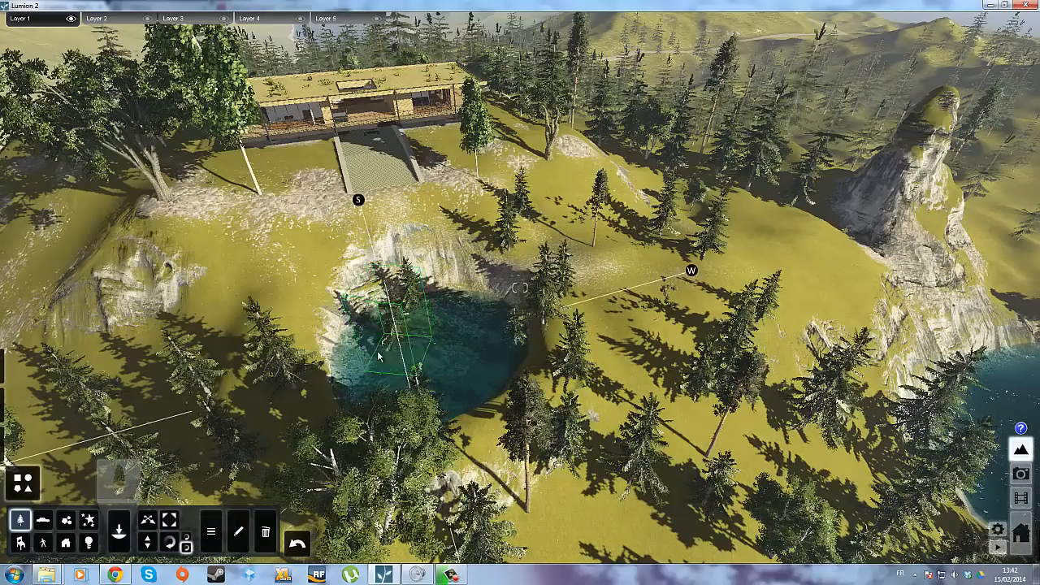
pyautogui.moveTo(377, 350); pyautogui.dragTo(340, 421)
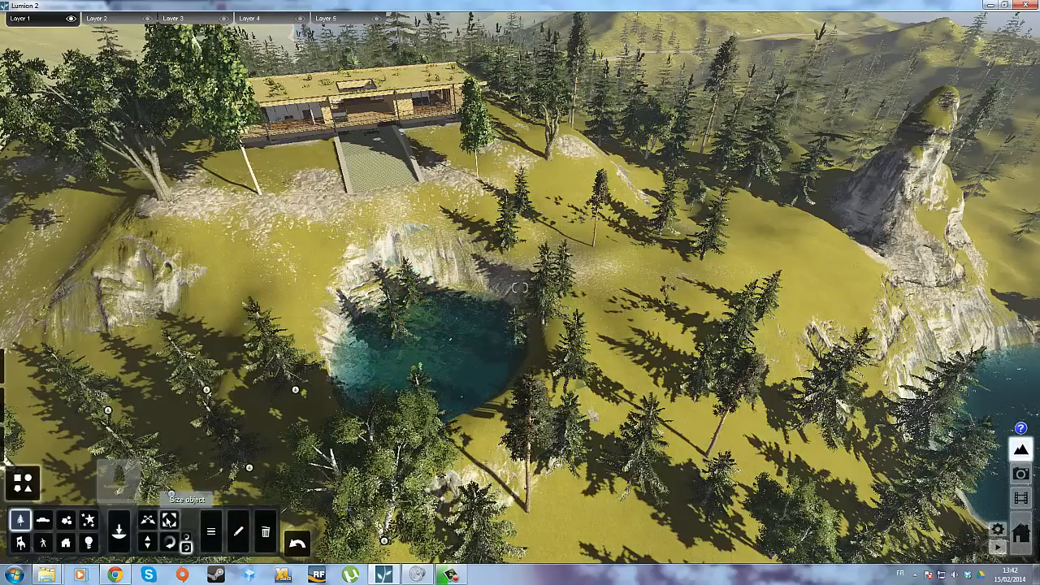
pyautogui.moveTo(303, 342); pyautogui.dragTo(295, 296)
pyautogui.moveTo(415, 311); pyautogui.dragTo(363, 222)
pyautogui.moveTo(516, 345); pyautogui.dragTo(532, 340)
# - Survey the cleared pond, the neighbouring pond and the tree-covered slope towards the river from above
pyautogui.moveTo(451, 380)
pyautogui.mouseDown(button='right')
pyautogui.moveTo(487, 386)
pyautogui.moveTo(450, 380)
pyautogui.mouseUp(button='right')
pyautogui.press('w')
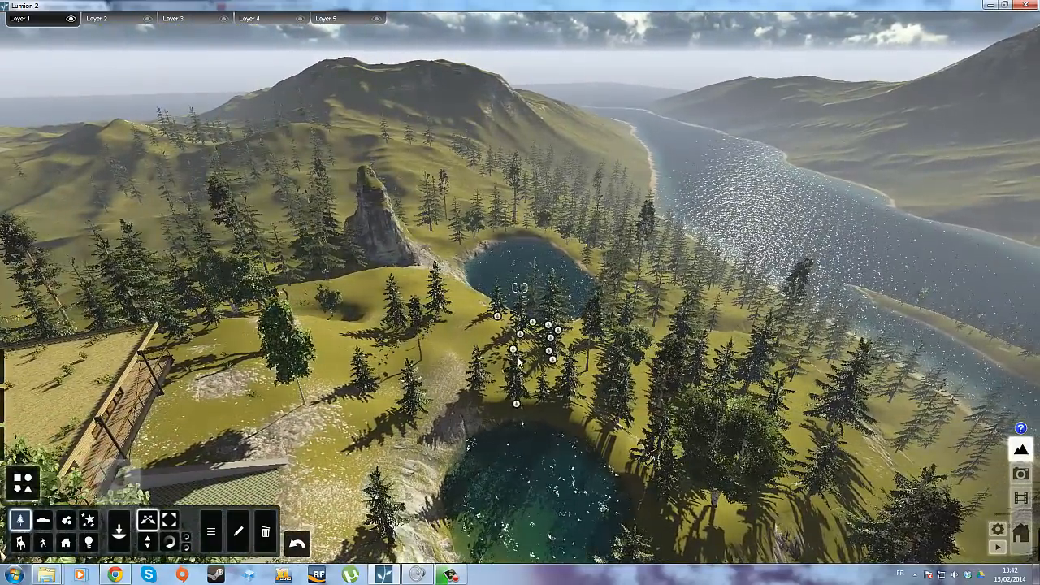
pyautogui.moveTo(548, 347); pyautogui.dragTo(517, 356, button='right')
pyautogui.press('d')
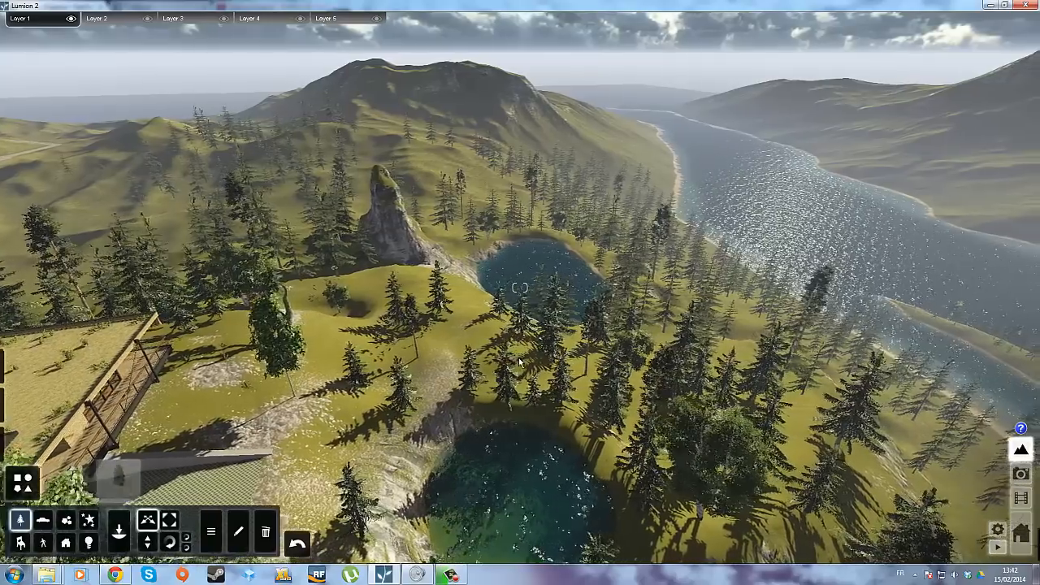